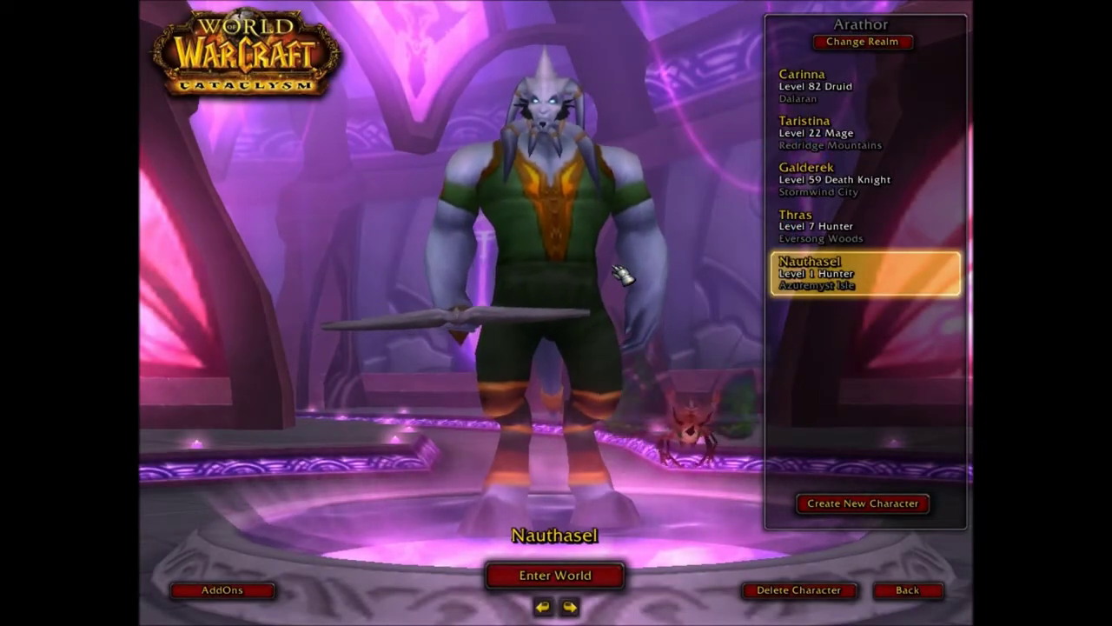
# Turn the selected hunter around for a look and enter the world.
pyautogui.moveTo(513, 287); pyautogui.dragTo(642, 263)
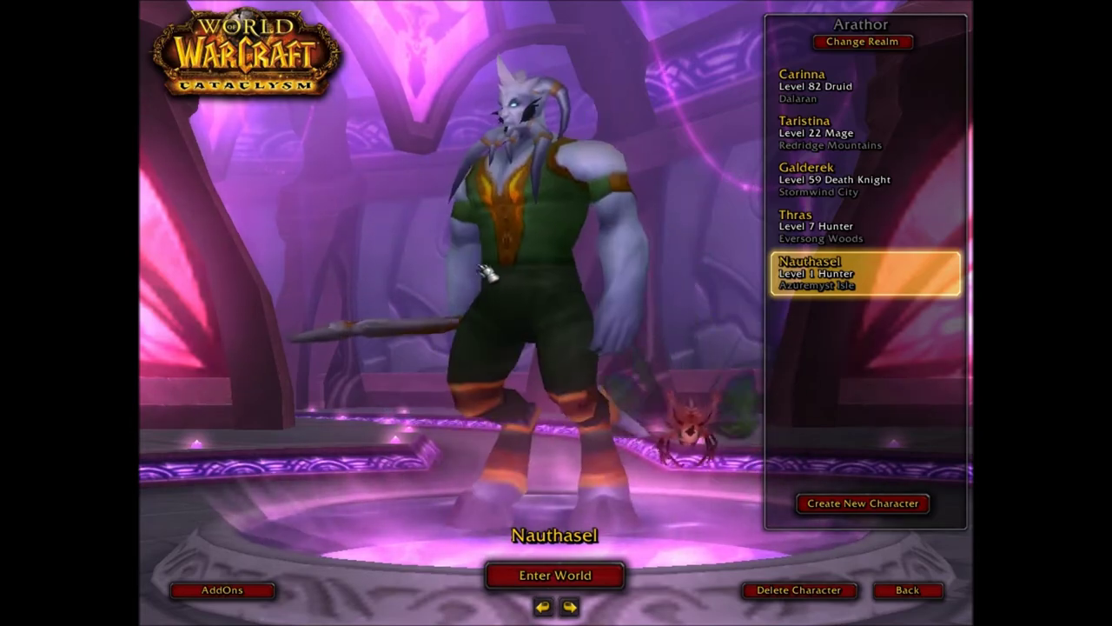
pyautogui.click(610, 575)
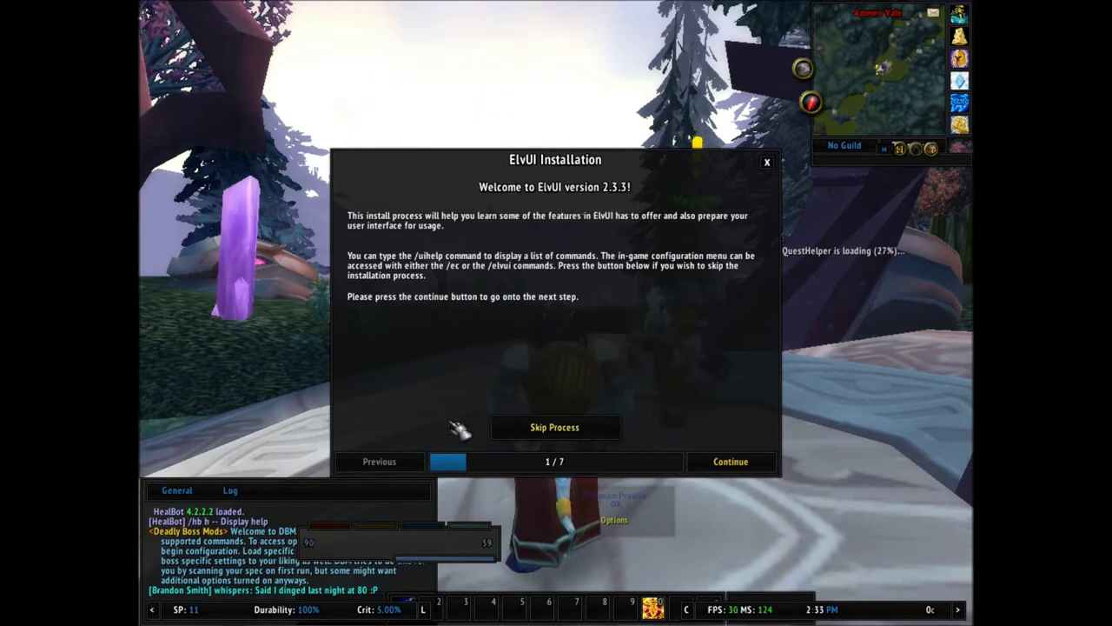
# Apply the CVars setup and the chat window setup in the ElvUI installation.
pyautogui.click(730, 466)
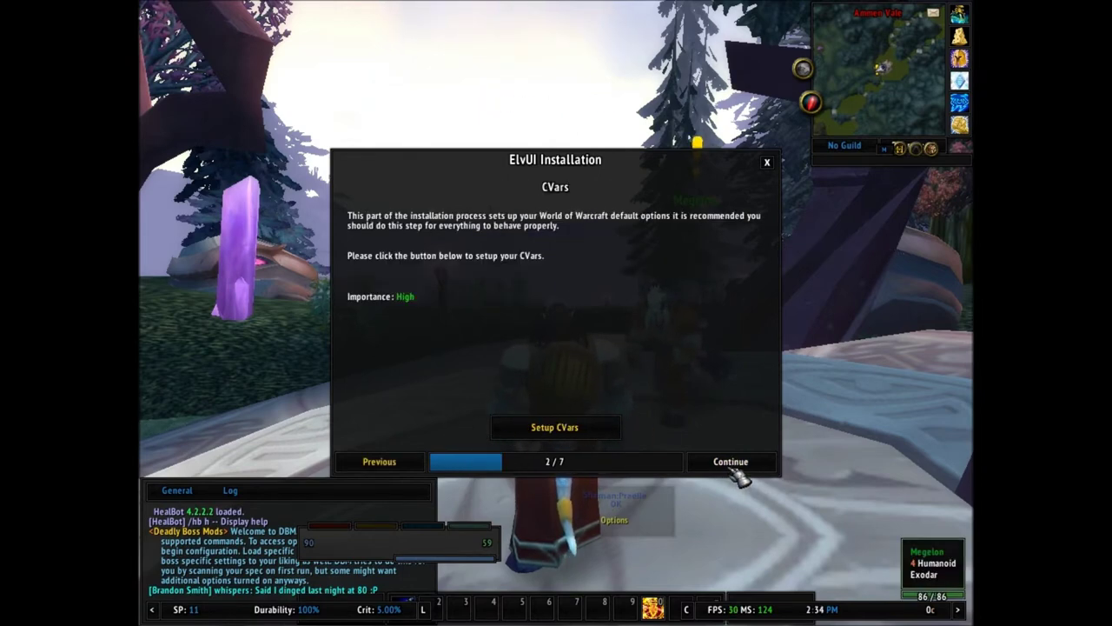
pyautogui.click(541, 434)
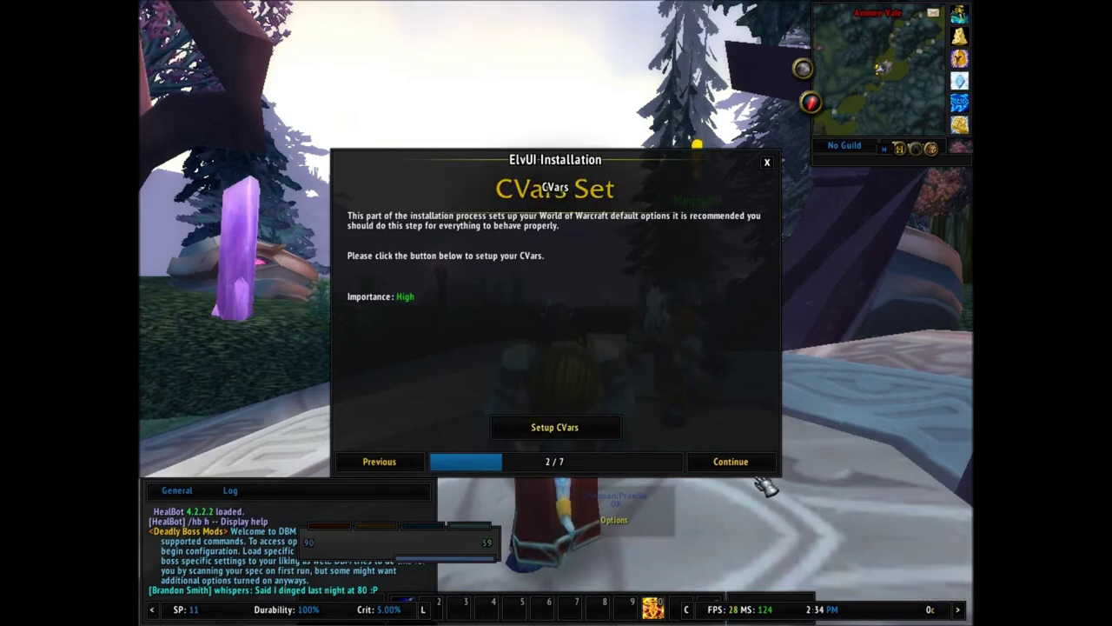
pyautogui.click(747, 465)
pyautogui.click(576, 428)
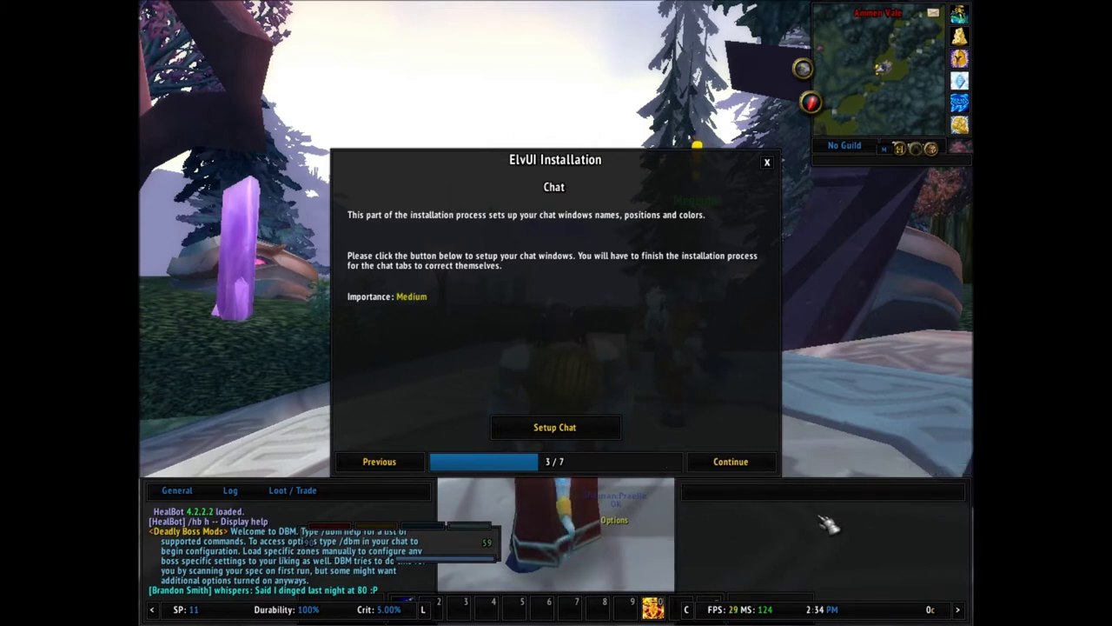
# Continue past the Resolution page, set the unit frames to their default positions and finish the ElvUI installation.
pyautogui.click(726, 463)
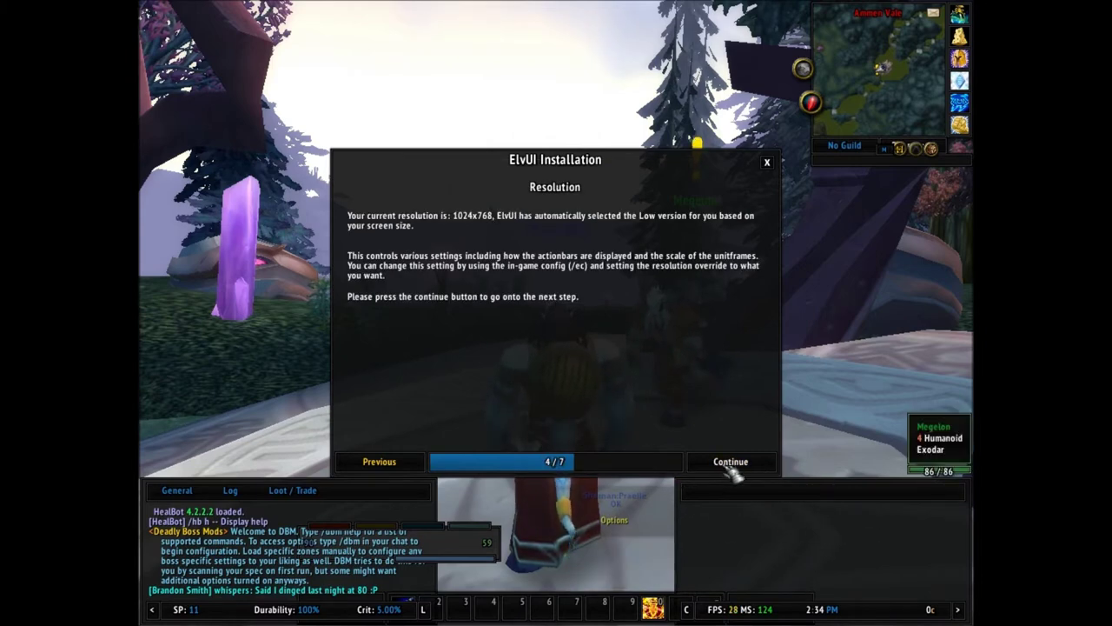
pyautogui.click(730, 463)
pyautogui.click(730, 463)
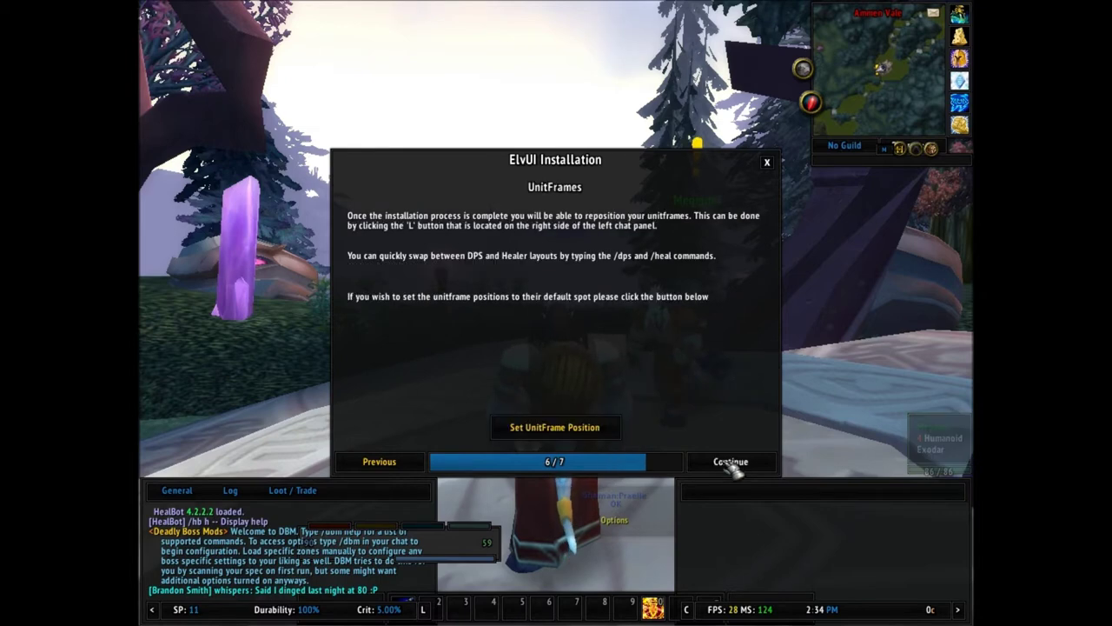
pyautogui.click(573, 432)
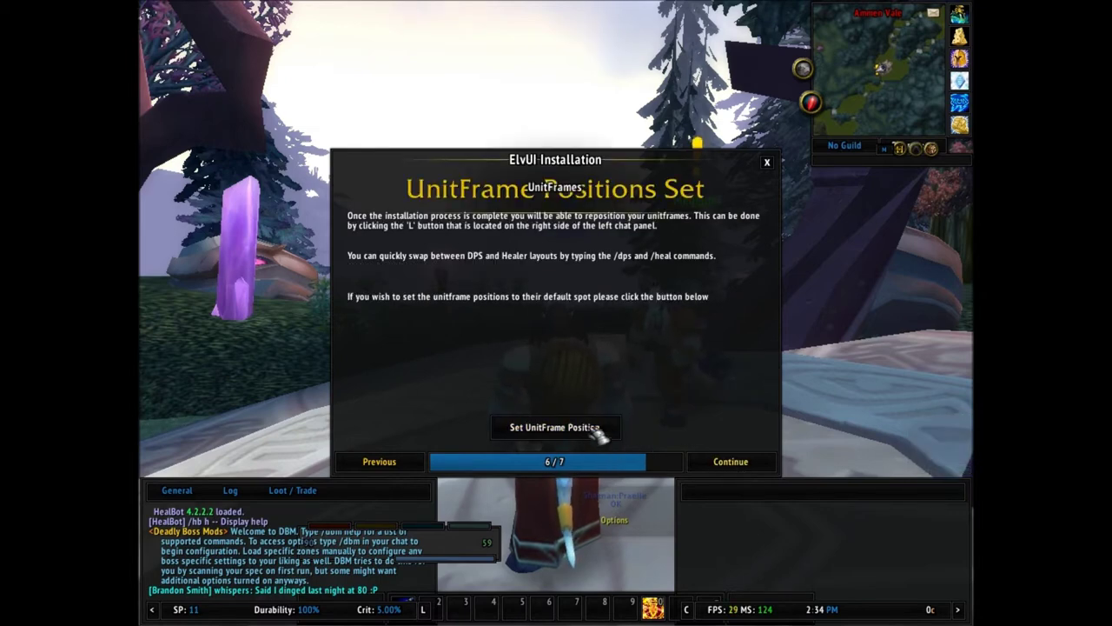
pyautogui.click(734, 463)
pyautogui.click(573, 432)
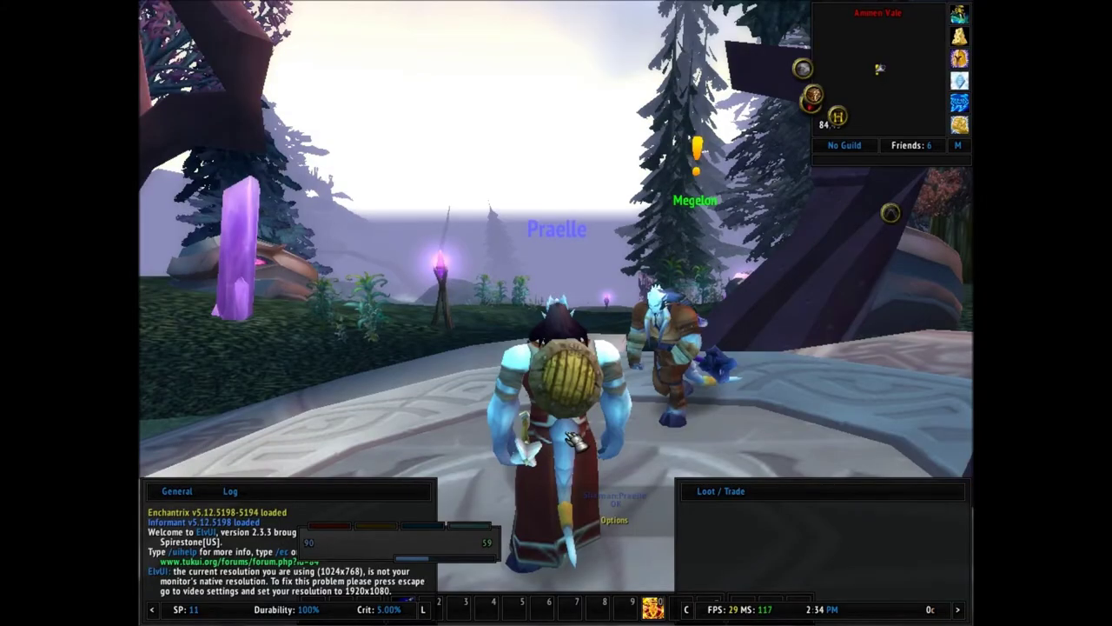
# Unlock the user interface and move the player and target frames up to just above the chat panels.
pyautogui.press('w')
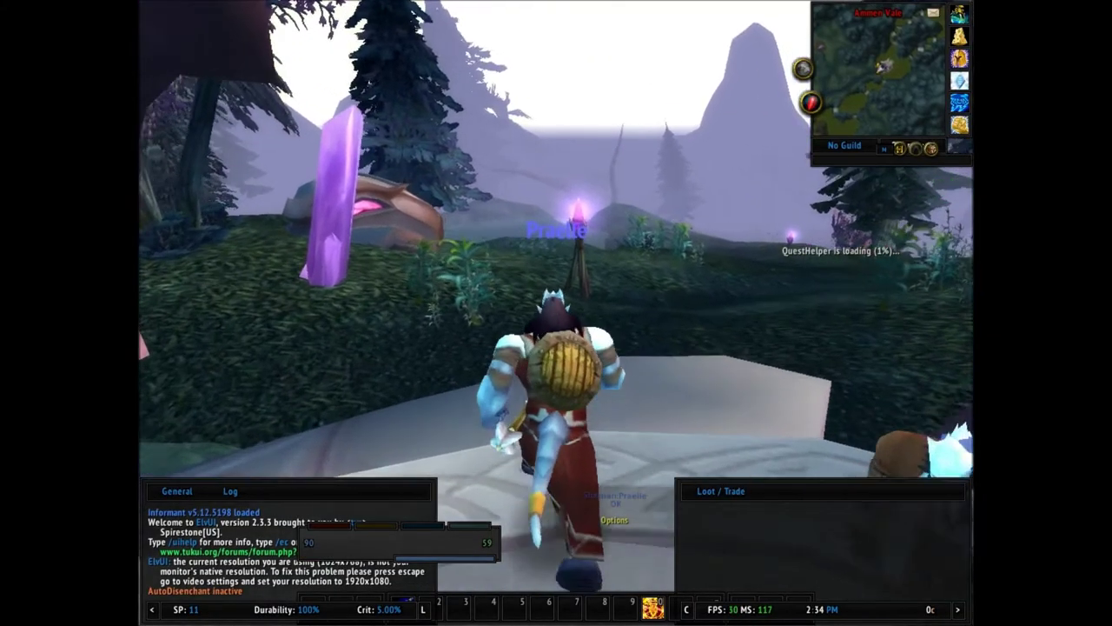
pyautogui.press('w')
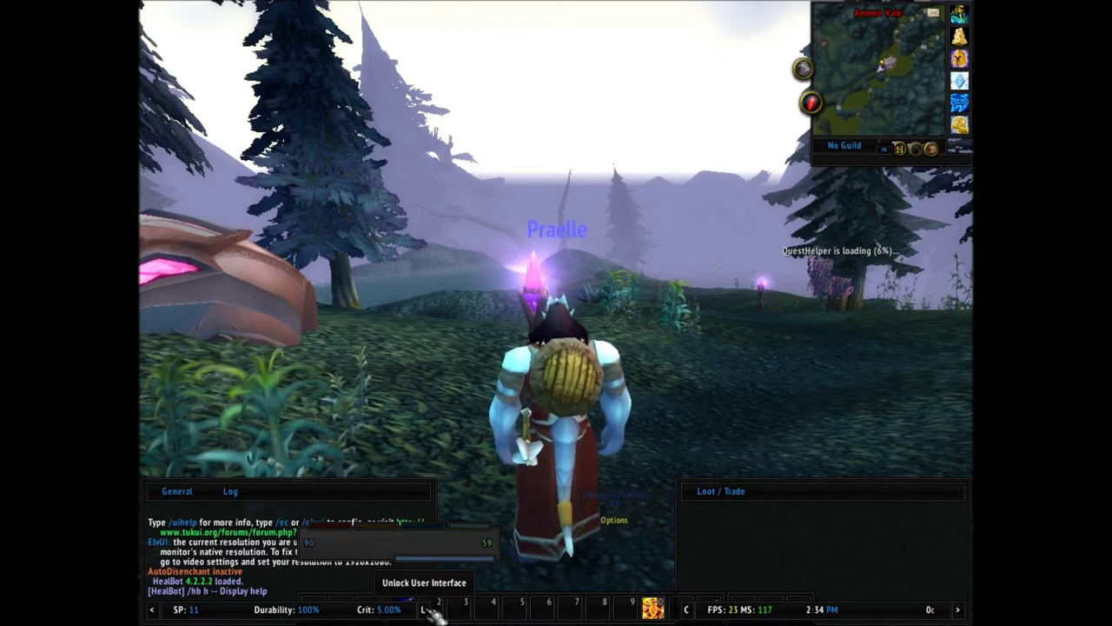
pyautogui.click(423, 608)
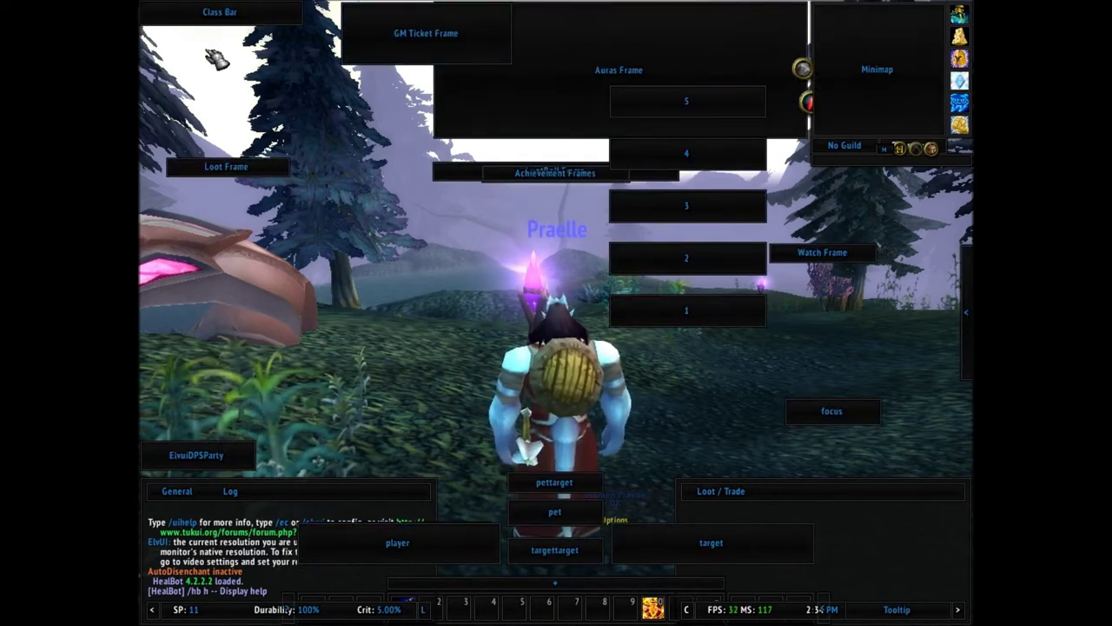
pyautogui.moveTo(443, 548); pyautogui.dragTo(450, 467)
pyautogui.moveTo(684, 546); pyautogui.dragTo(679, 453)
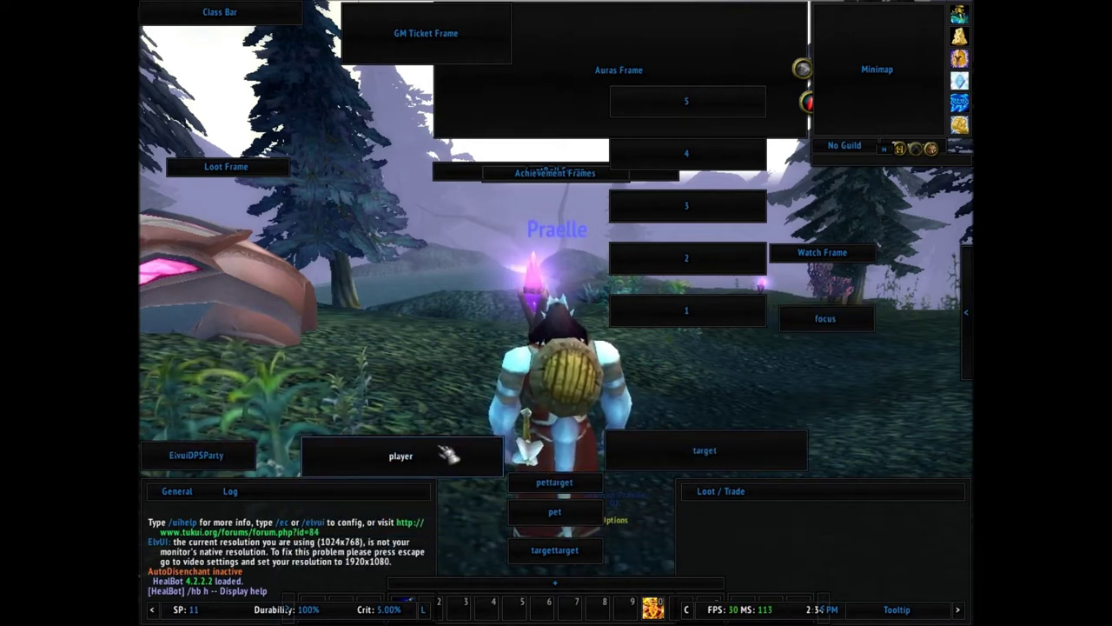
pyautogui.moveTo(449, 455); pyautogui.dragTo(440, 447)
# Move the ElvuiDPSParty frame above the Loot Frame and the LootRoll Frame just below the Loot Frame.
pyautogui.moveTo(178, 465); pyautogui.dragTo(170, 102)
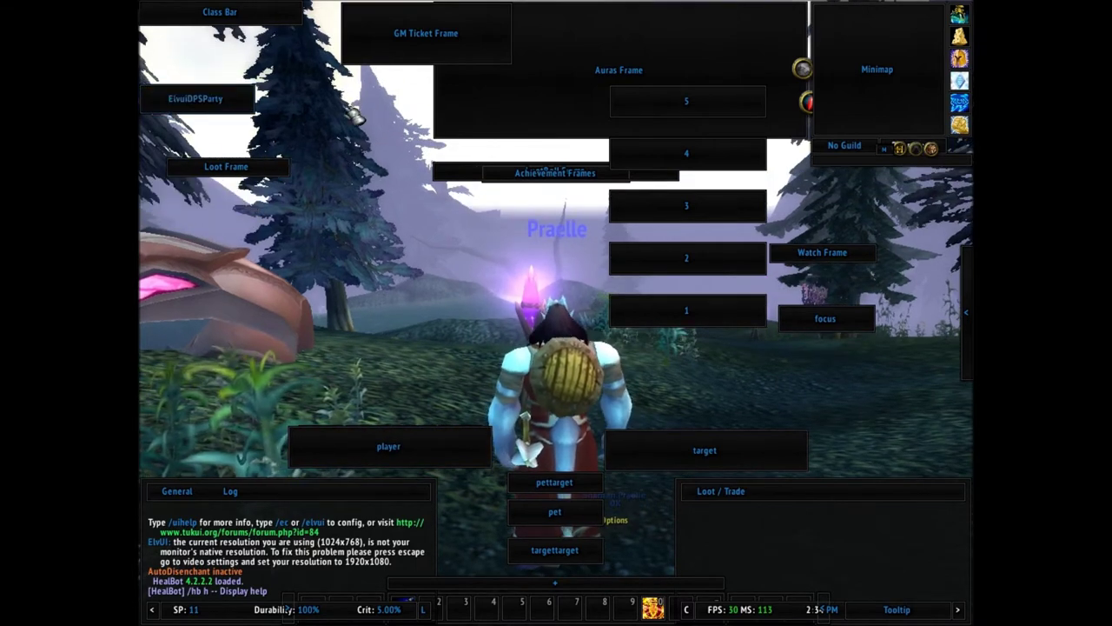
pyautogui.moveTo(724, 321)
pyautogui.mouseDown()
pyautogui.moveTo(740, 318)
pyautogui.moveTo(721, 337)
pyautogui.moveTo(728, 327)
pyautogui.mouseUp()
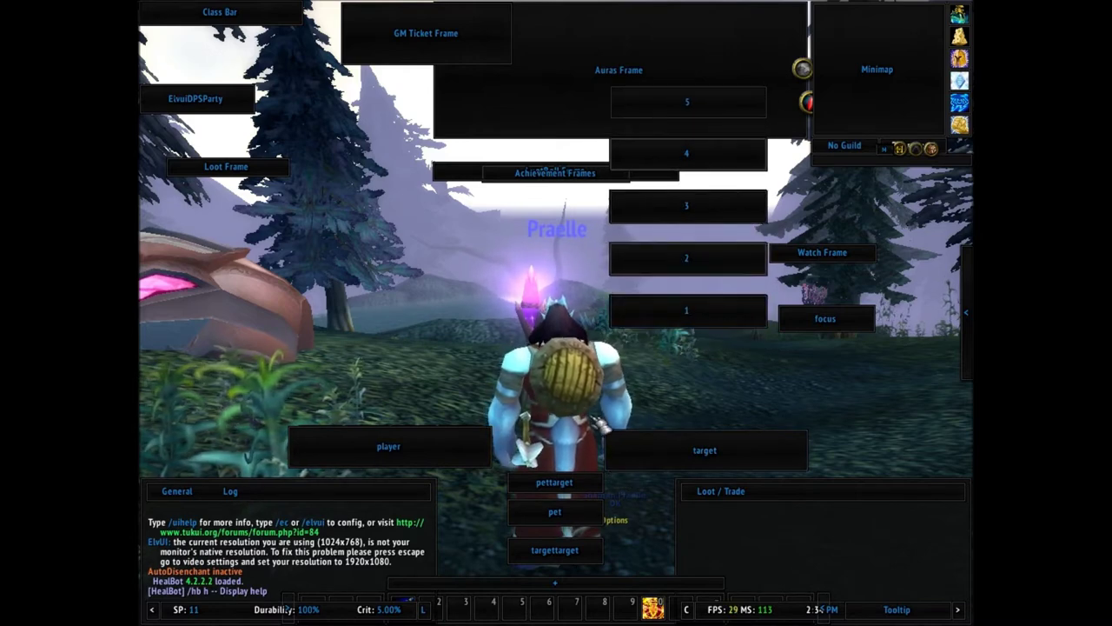
pyautogui.moveTo(443, 180); pyautogui.dragTo(275, 255)
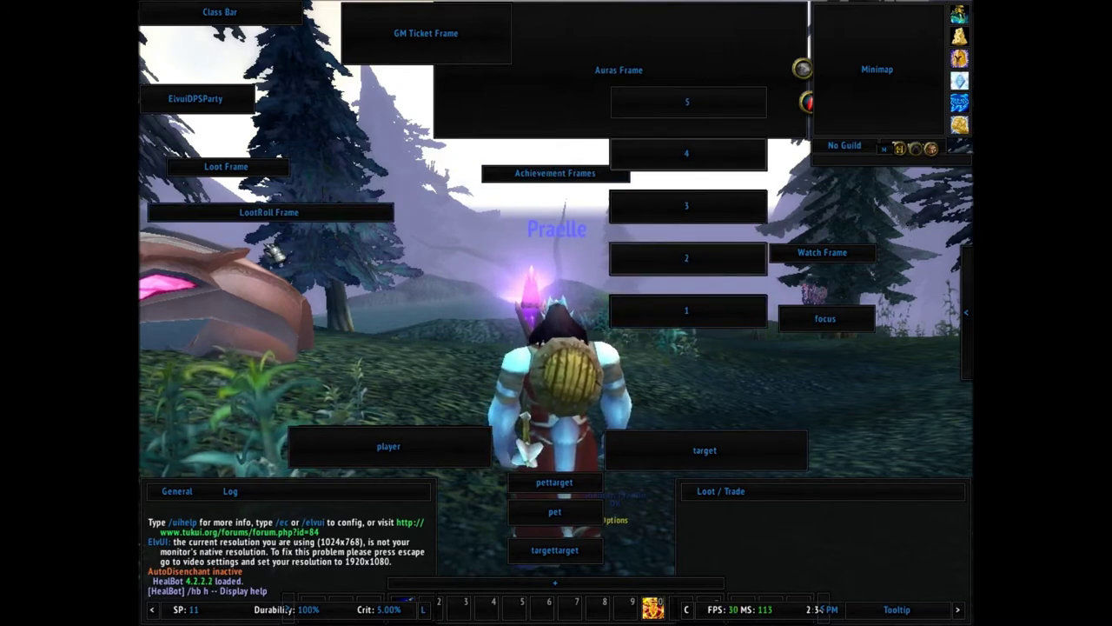
# Raise the target frame further, move the Auras Frame down above the character's head, and lock the user interface.
pyautogui.moveTo(747, 447); pyautogui.dragTo(760, 398)
pyautogui.moveTo(821, 271); pyautogui.dragTo(535, 248)
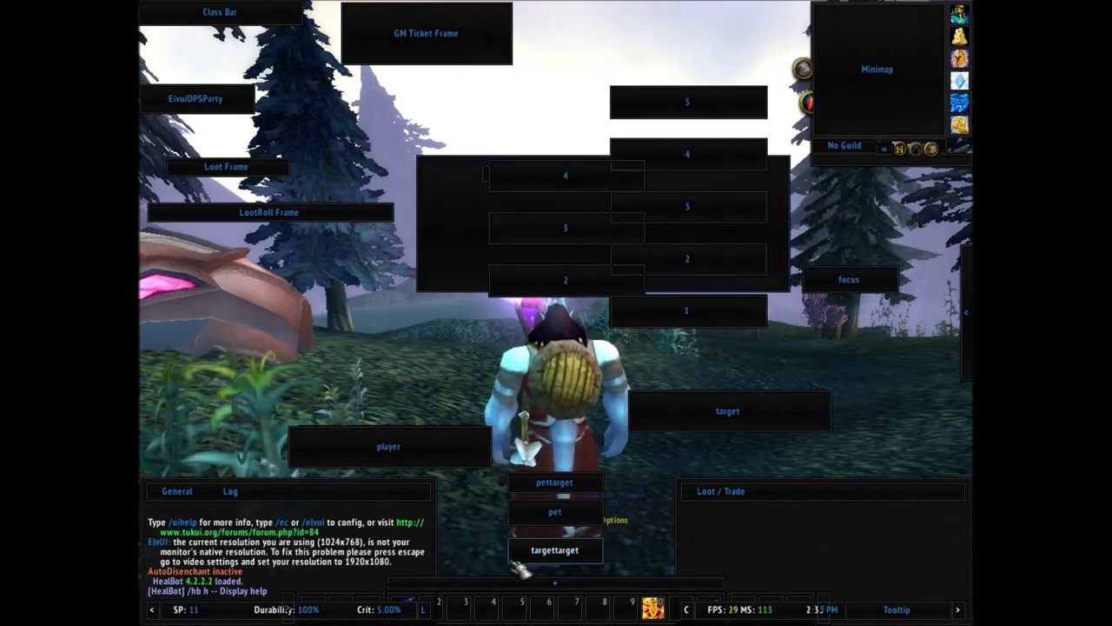
pyautogui.click(424, 609)
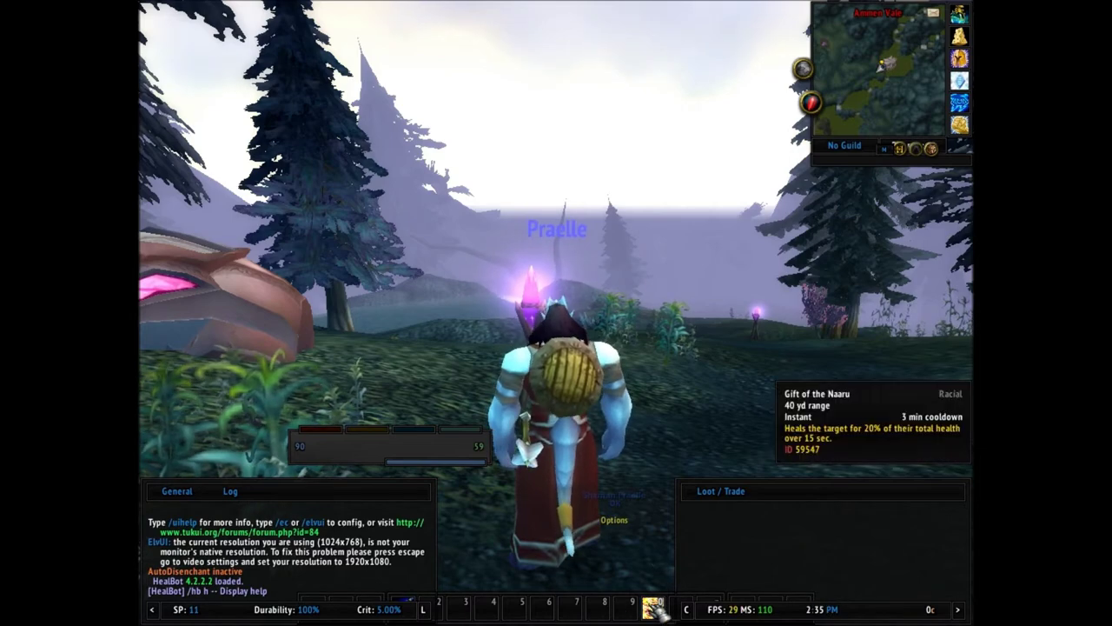
# Cast Gift of the Naaru from the action bar to test how the cast bar and auras display.
pyautogui.click(647, 606)
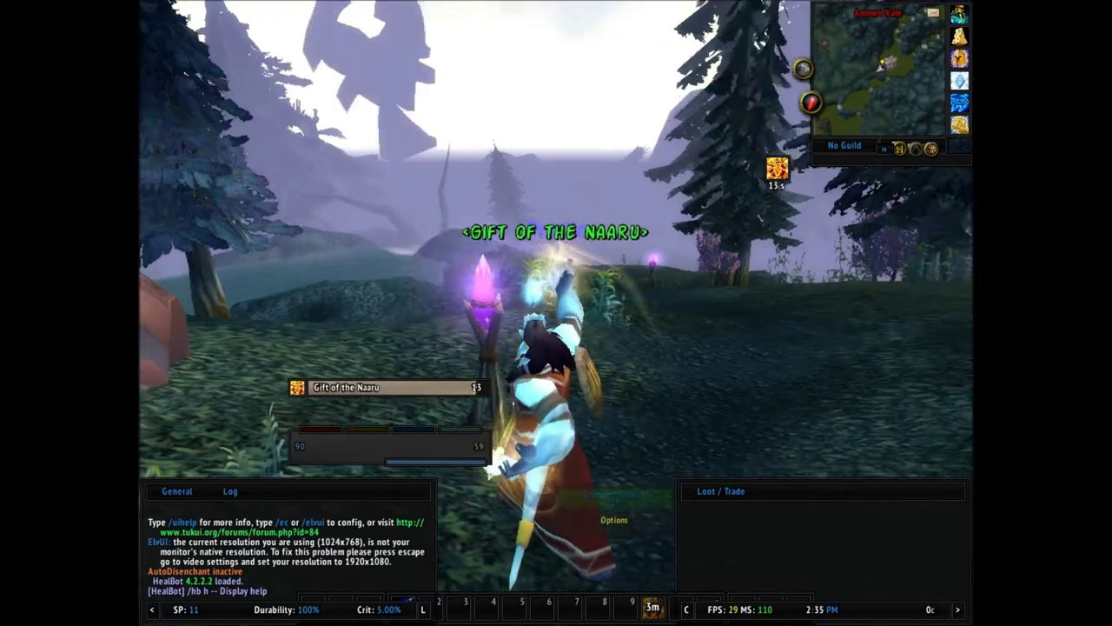
pyautogui.moveTo(486, 298); pyautogui.dragTo(613, 298)
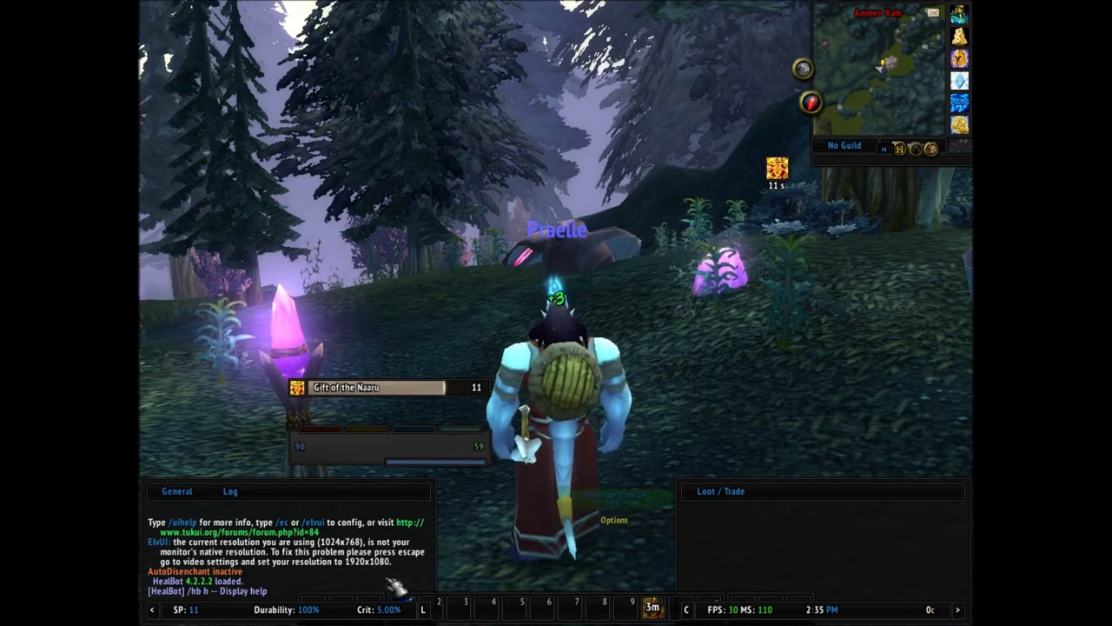
pyautogui.click(460, 608)
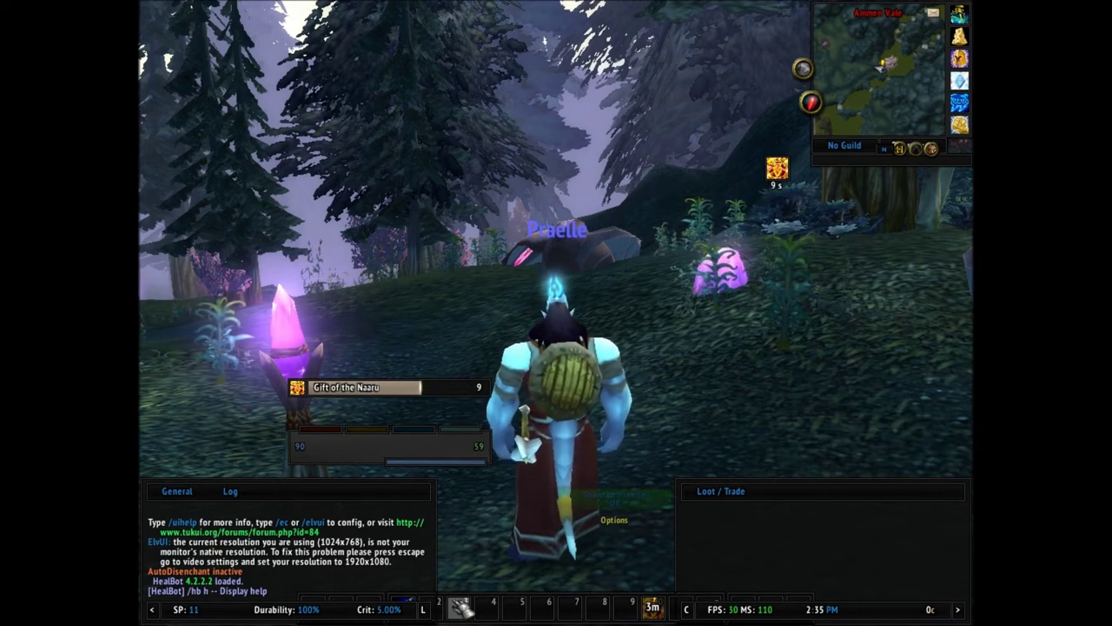
# Open the ElvUI configuration with the /ec command.
pyautogui.write('/ec')
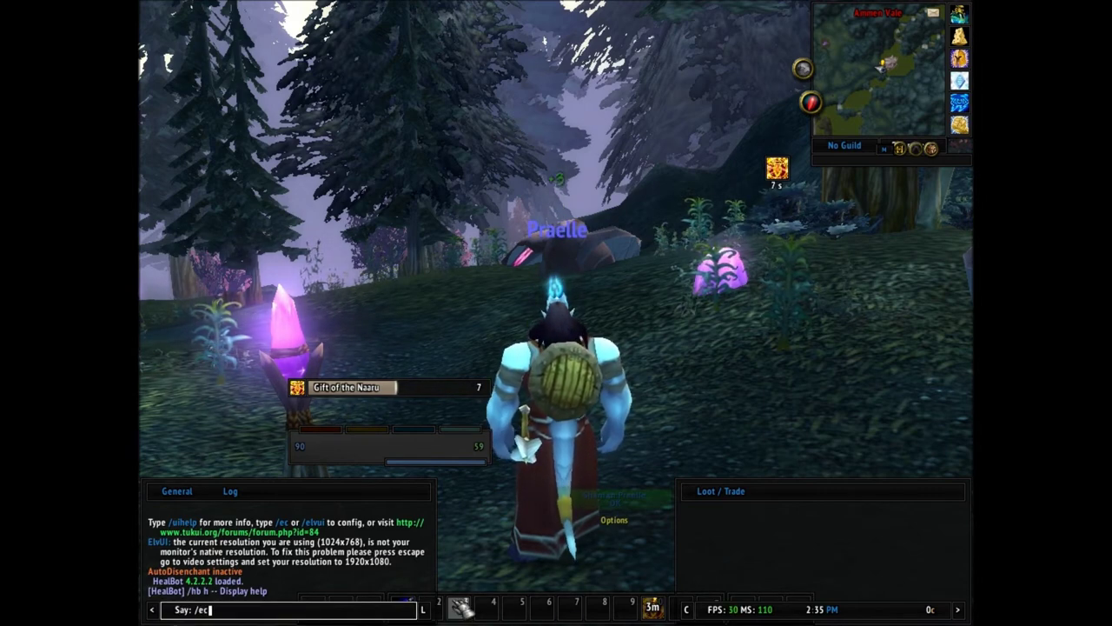
pyautogui.click(688, 610)
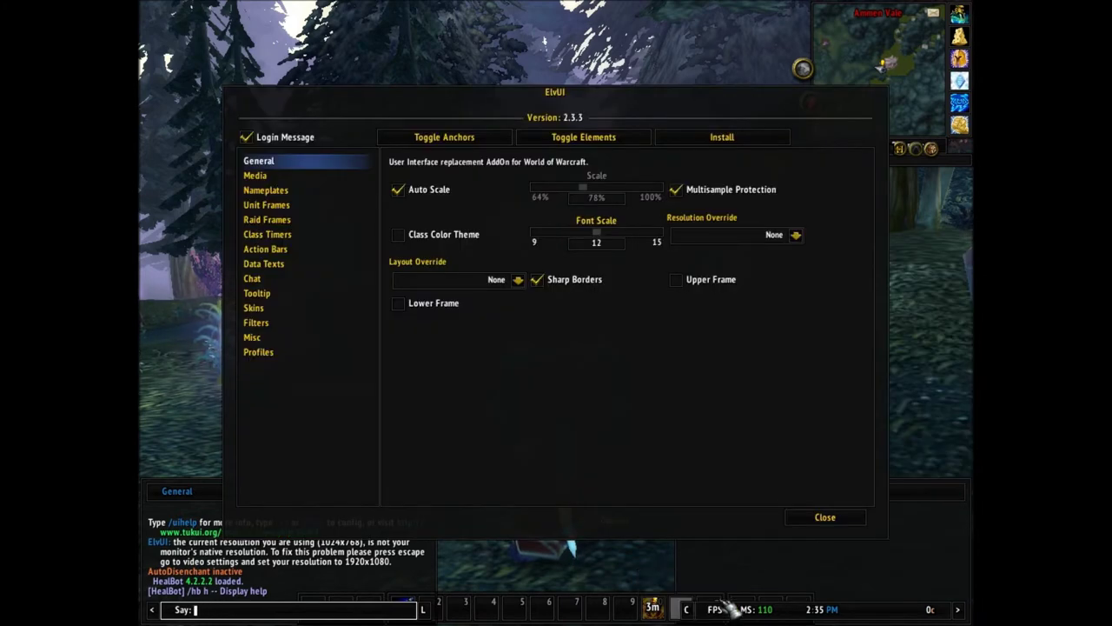
# Look through the Media, Nameplates, Unit Frames, Raid Frames, Class Timers and Action Bars settings.
pyautogui.click(315, 176)
pyautogui.click(314, 191)
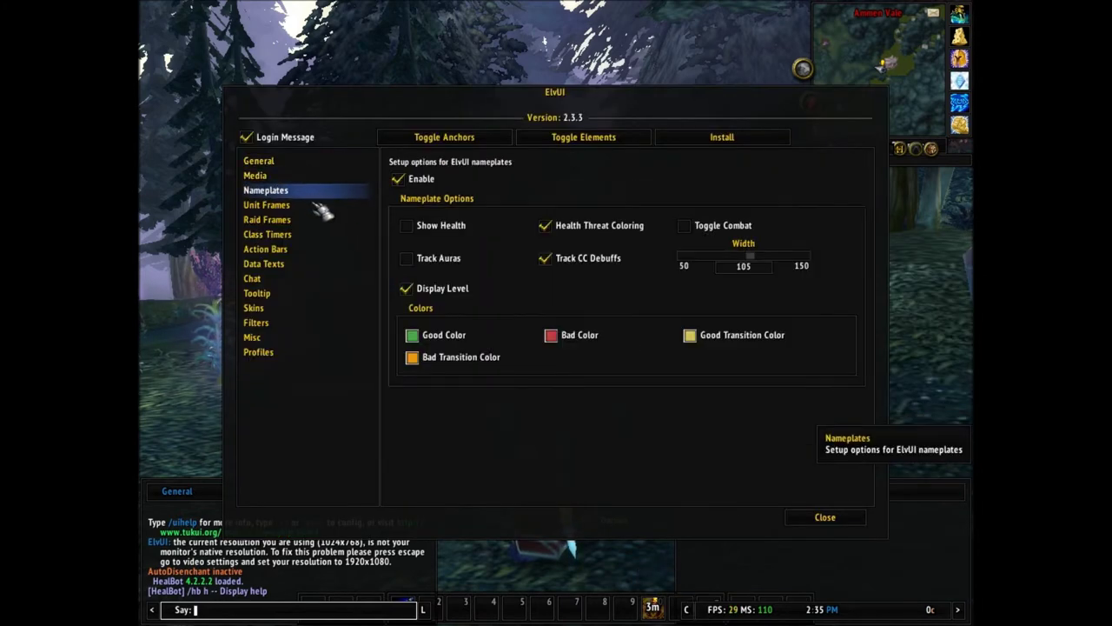
pyautogui.click(320, 205)
pyautogui.click(317, 220)
pyautogui.click(314, 249)
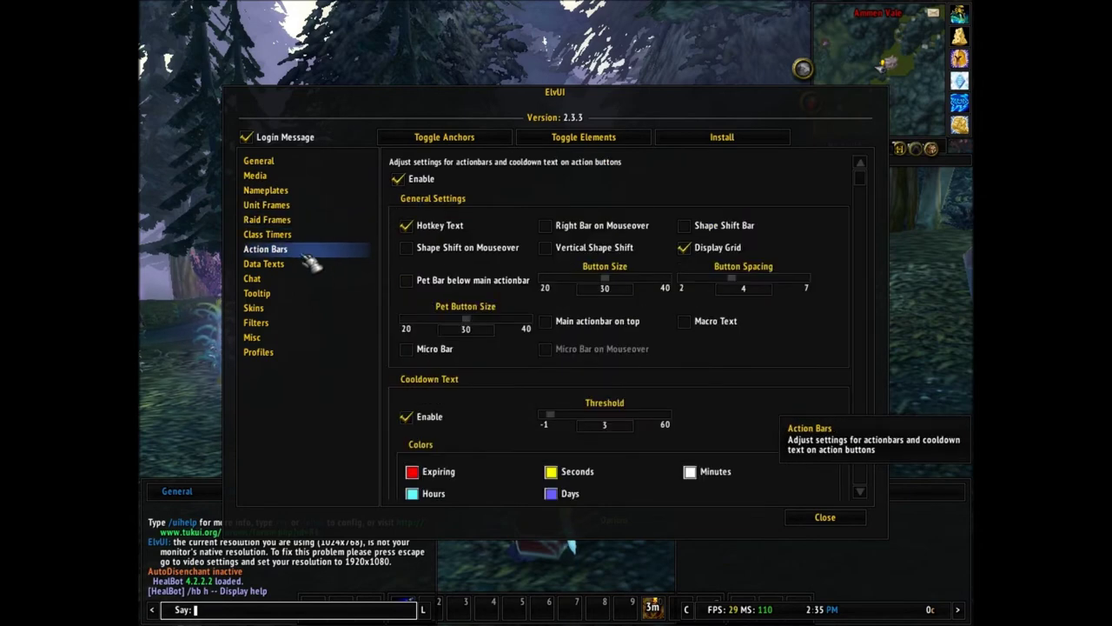
pyautogui.click(290, 234)
pyautogui.click(310, 249)
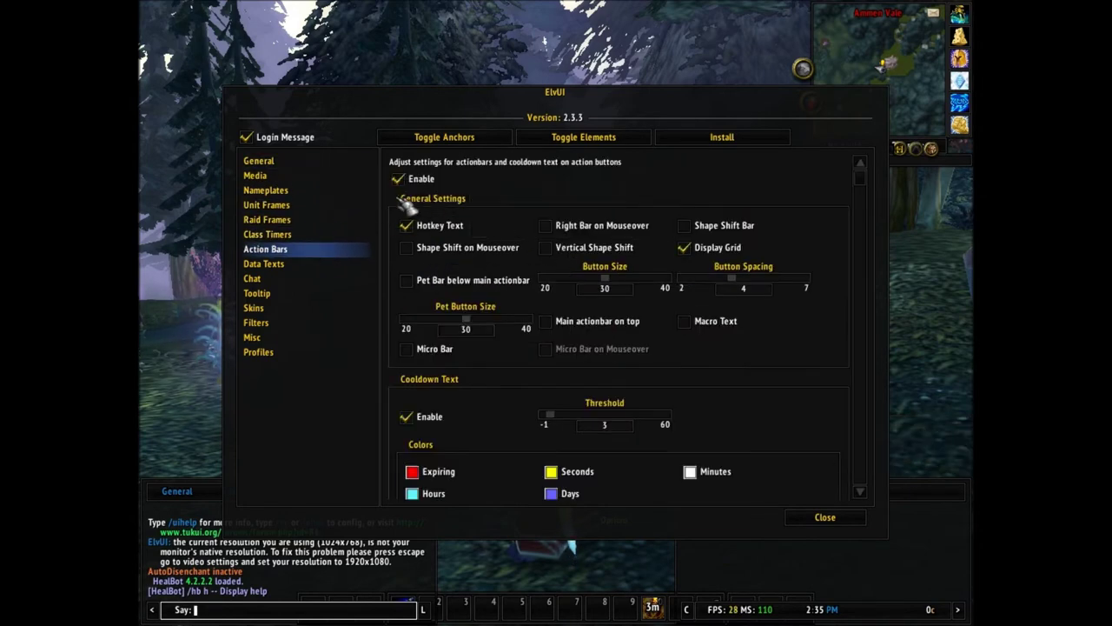
# Keep the action bars enabled, set Button Size to 20 and Button Spacing to 2, and close the configuration.
pyautogui.click(398, 178)
pyautogui.click(398, 178)
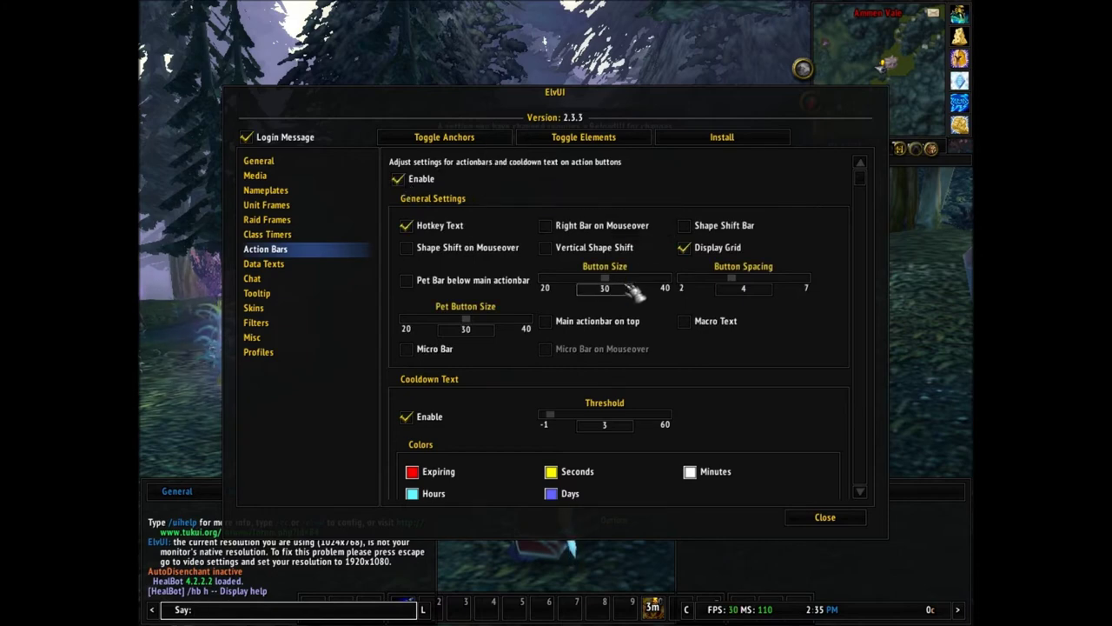
pyautogui.moveTo(606, 286); pyautogui.dragTo(541, 291)
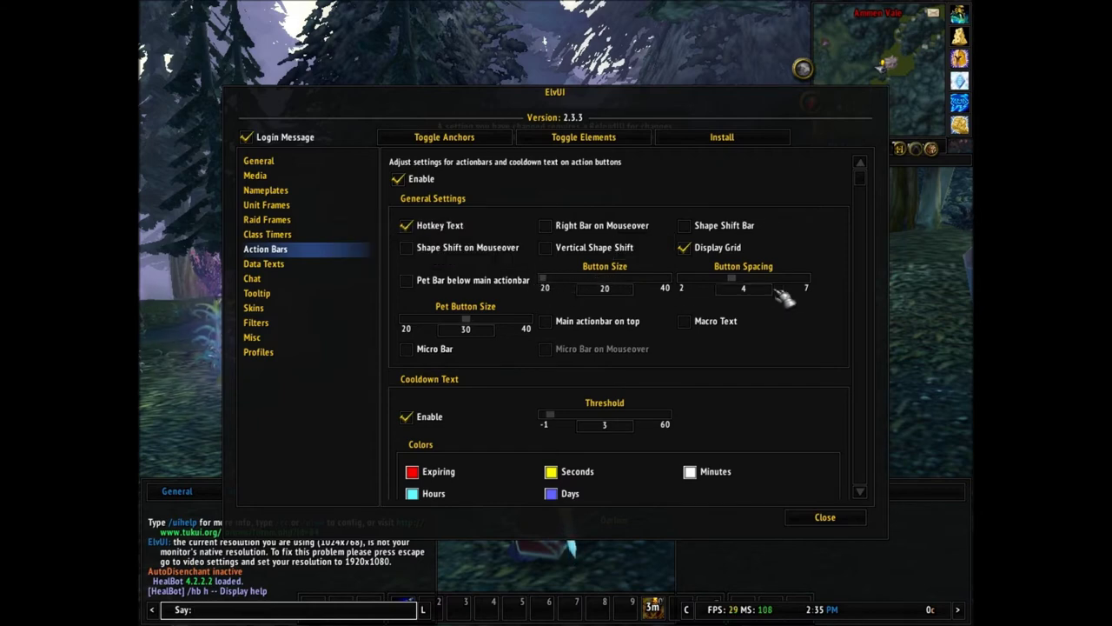
pyautogui.moveTo(732, 279); pyautogui.dragTo(646, 289)
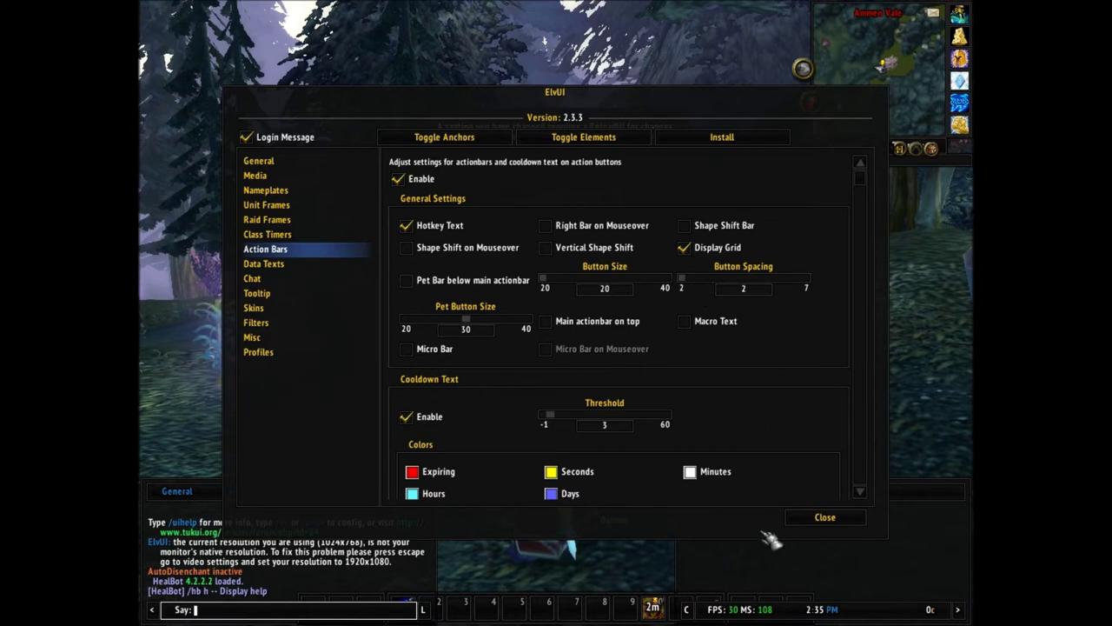
pyautogui.click(822, 515)
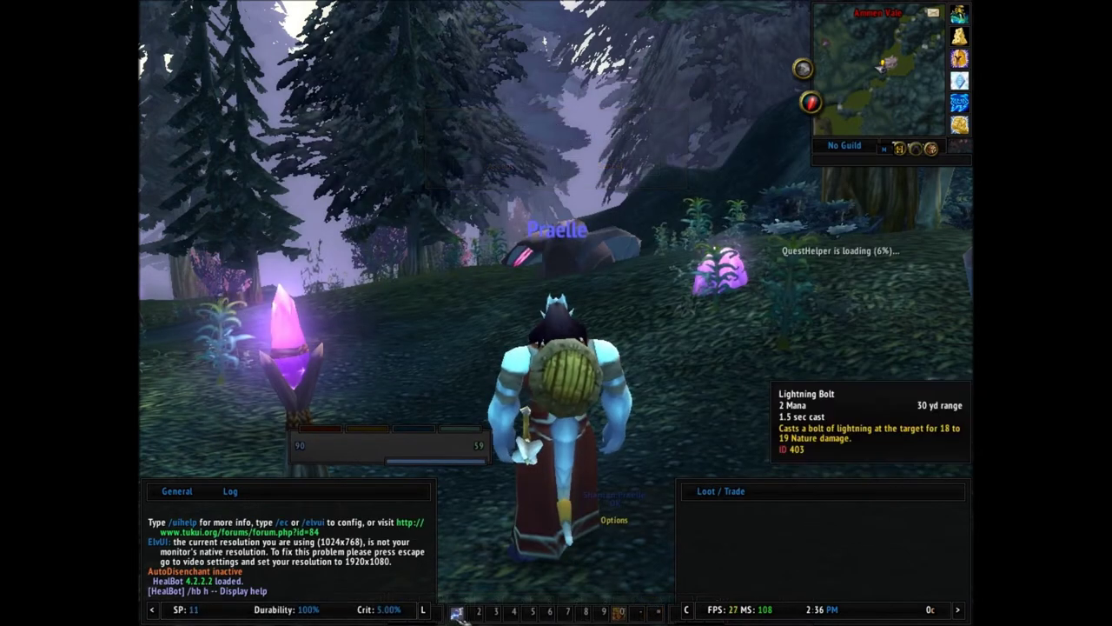
pyautogui.press('a')
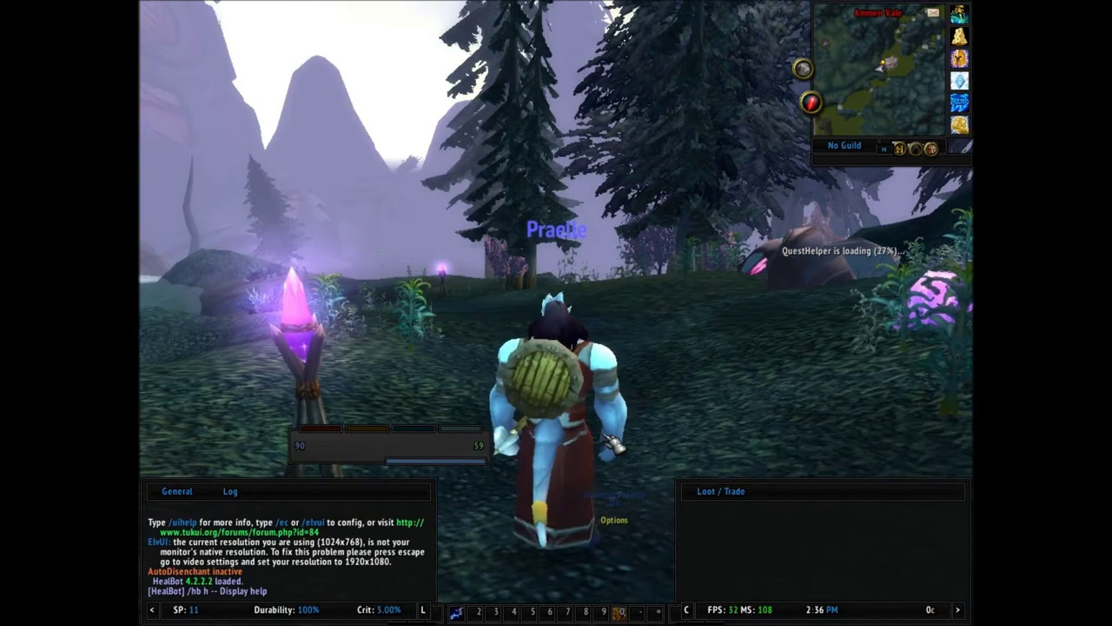
pyautogui.press('w')
pyautogui.press('a')
pyautogui.press('d')
pyautogui.press('a')
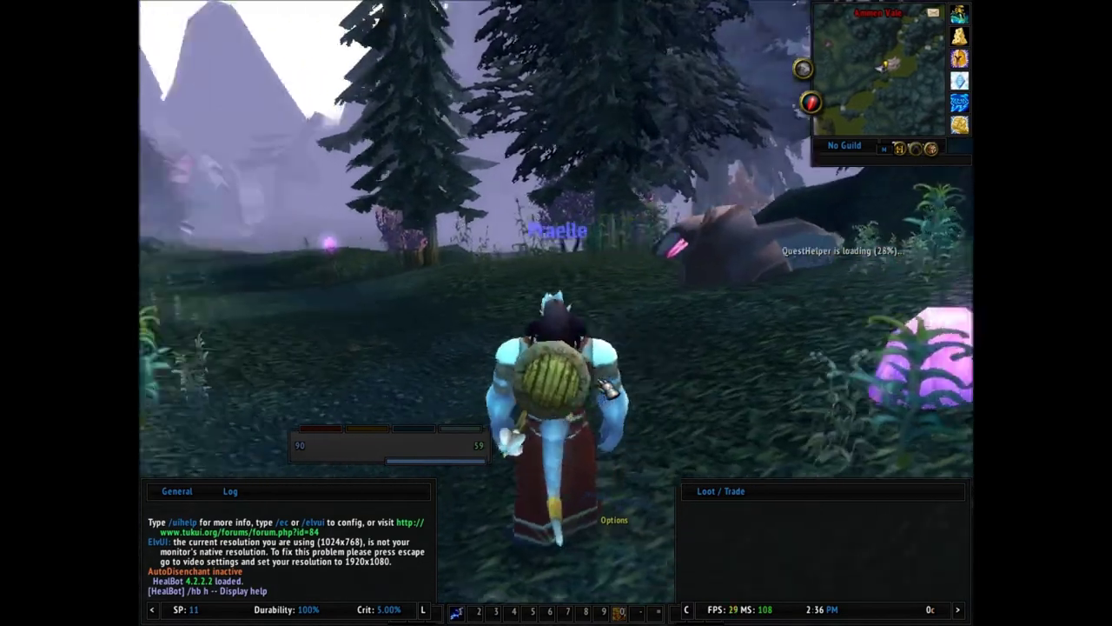
pyautogui.press('a')
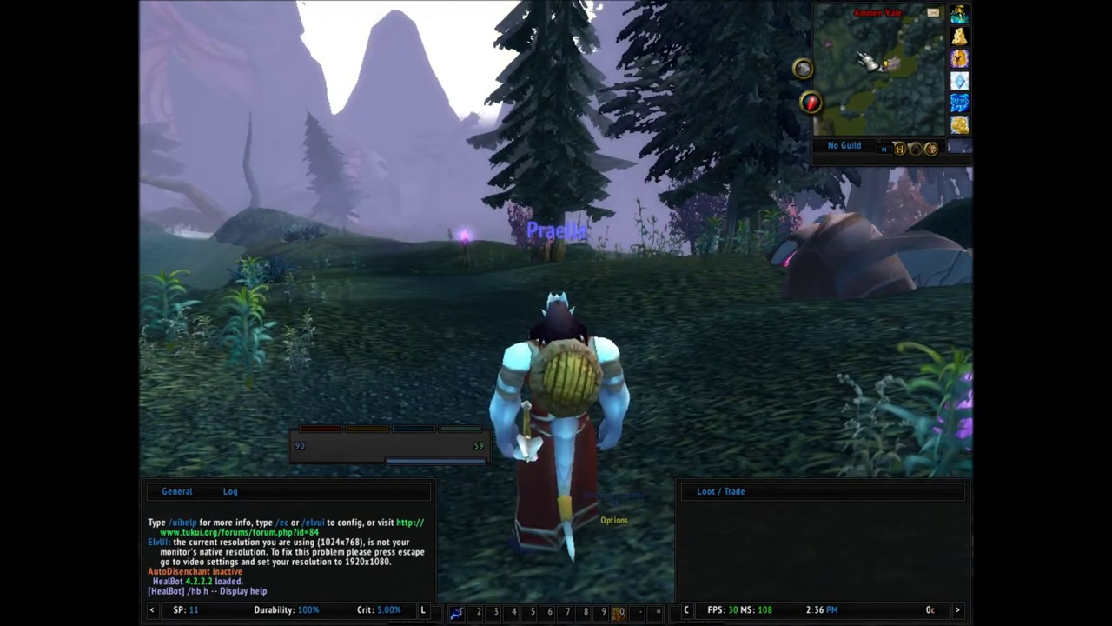
# View the Guild Finder from the guild entry beneath the minimap and close it again.
pyautogui.click(845, 146)
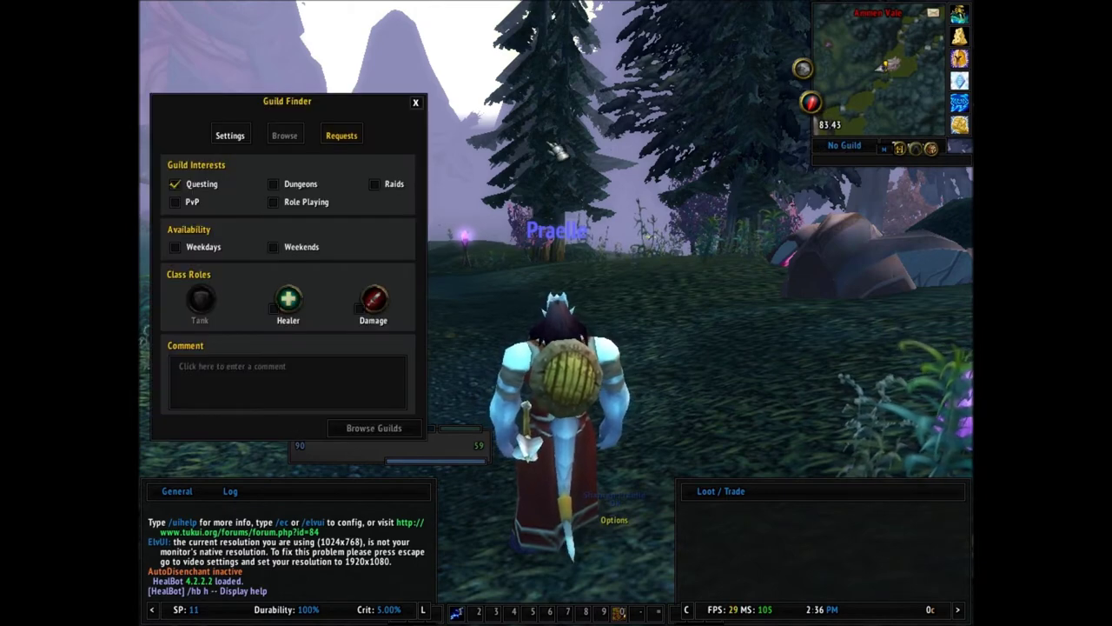
pyautogui.click(415, 102)
pyautogui.click(844, 147)
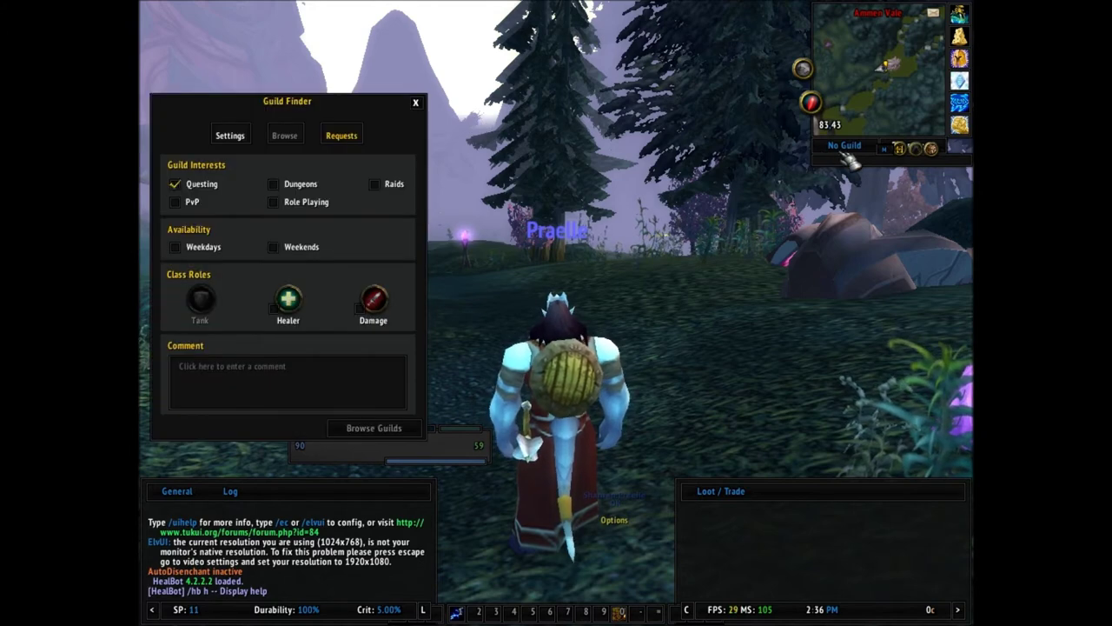
pyautogui.click(415, 102)
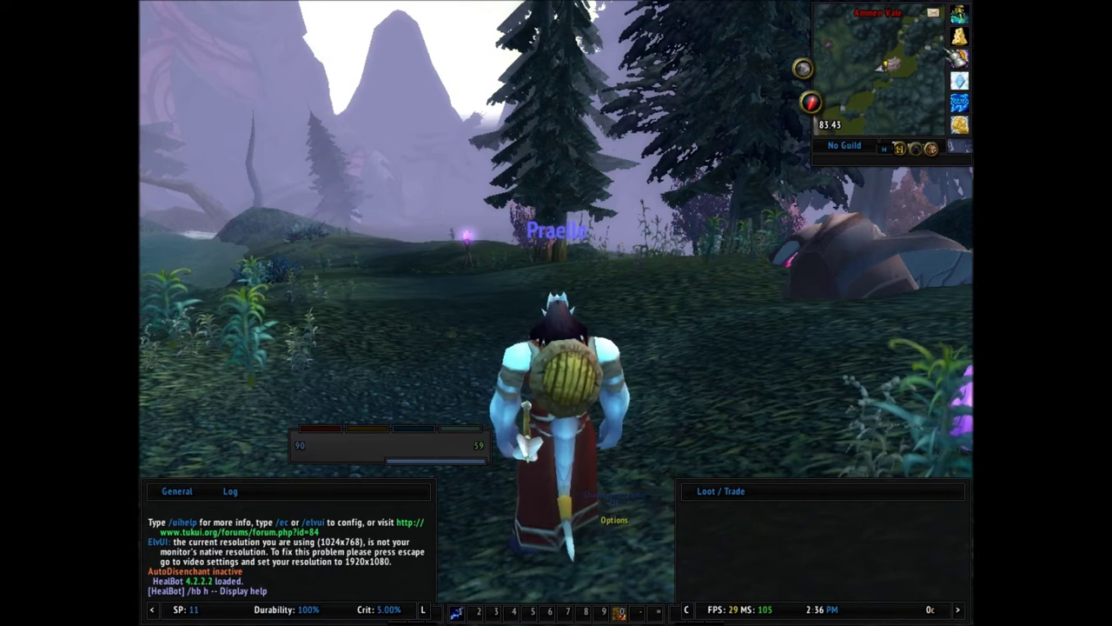
# Collapse the Loot / Trade panel and the chat panel, and lock the unlocked interface frames again.
pyautogui.press('w')
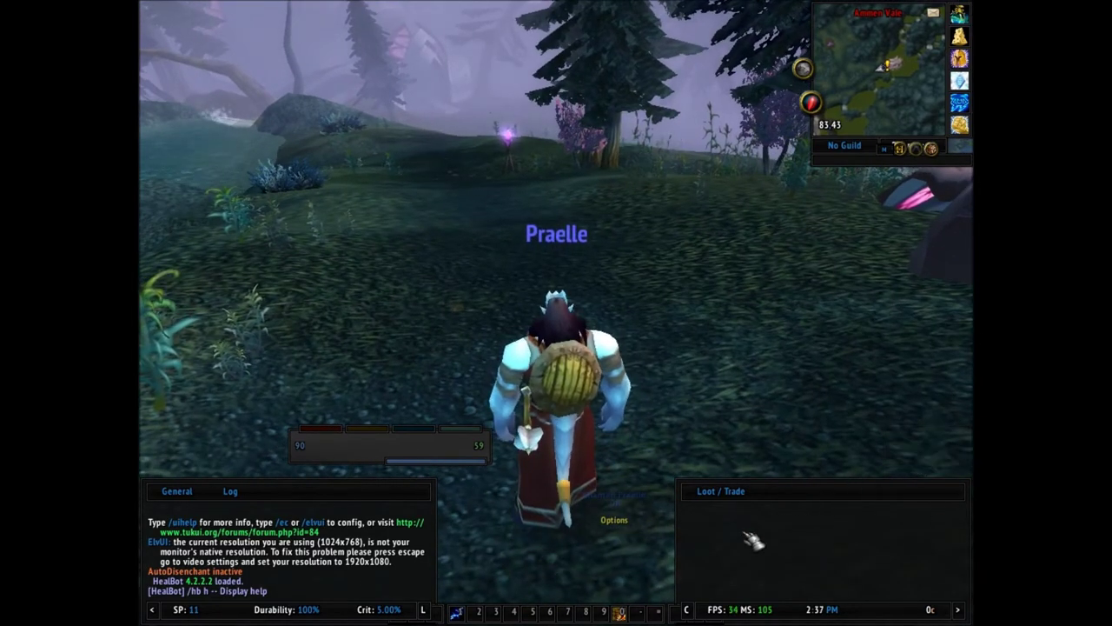
pyautogui.click(962, 611)
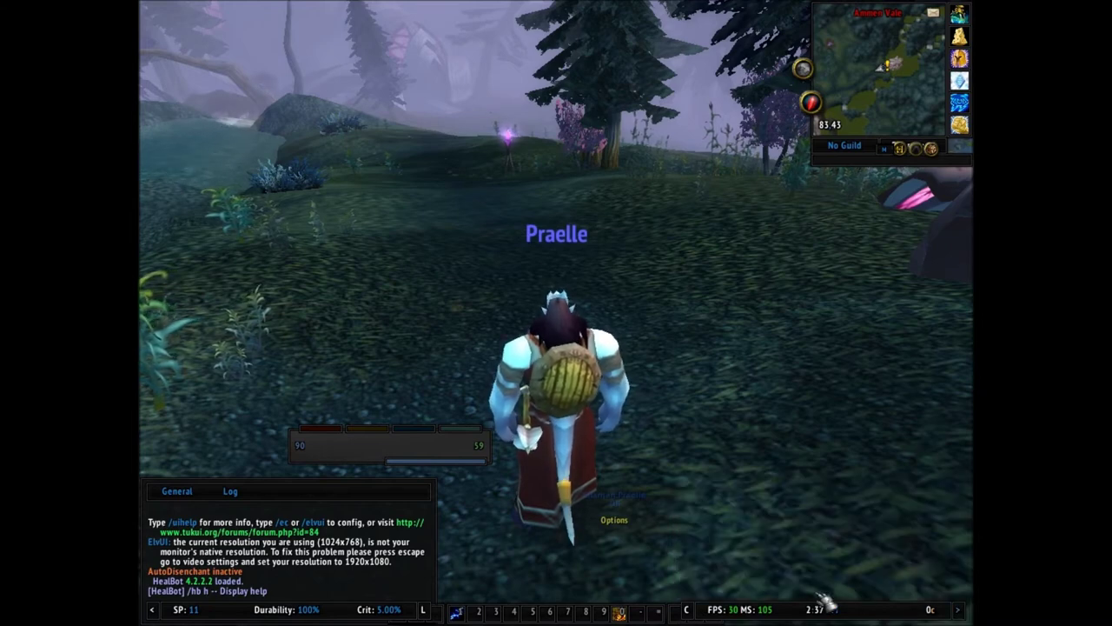
pyautogui.click(153, 610)
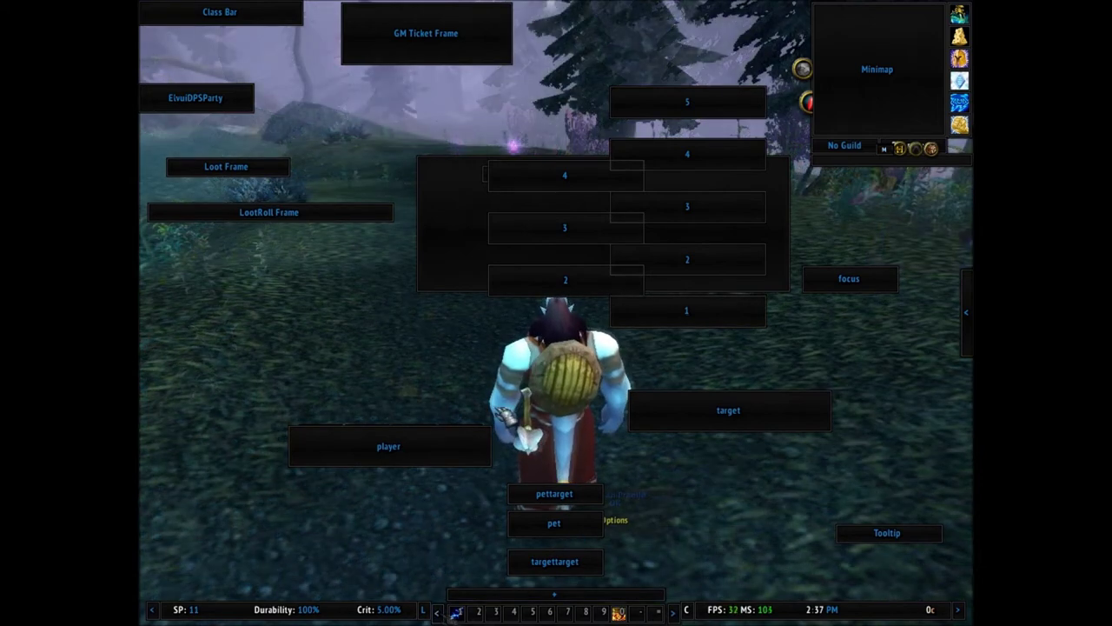
pyautogui.click(439, 613)
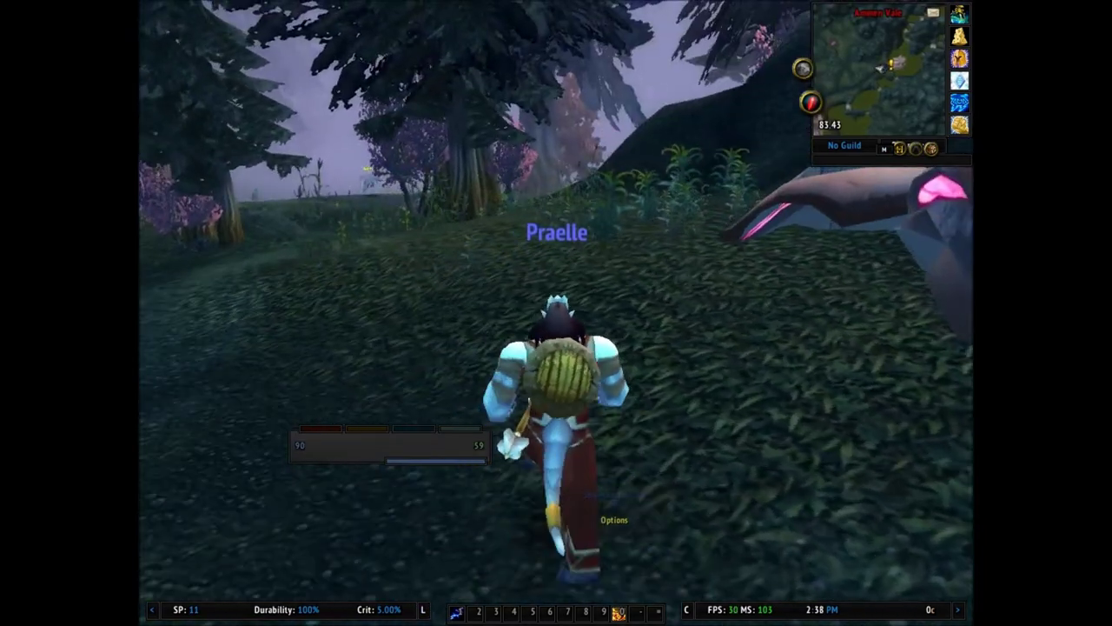
pyautogui.press('w')
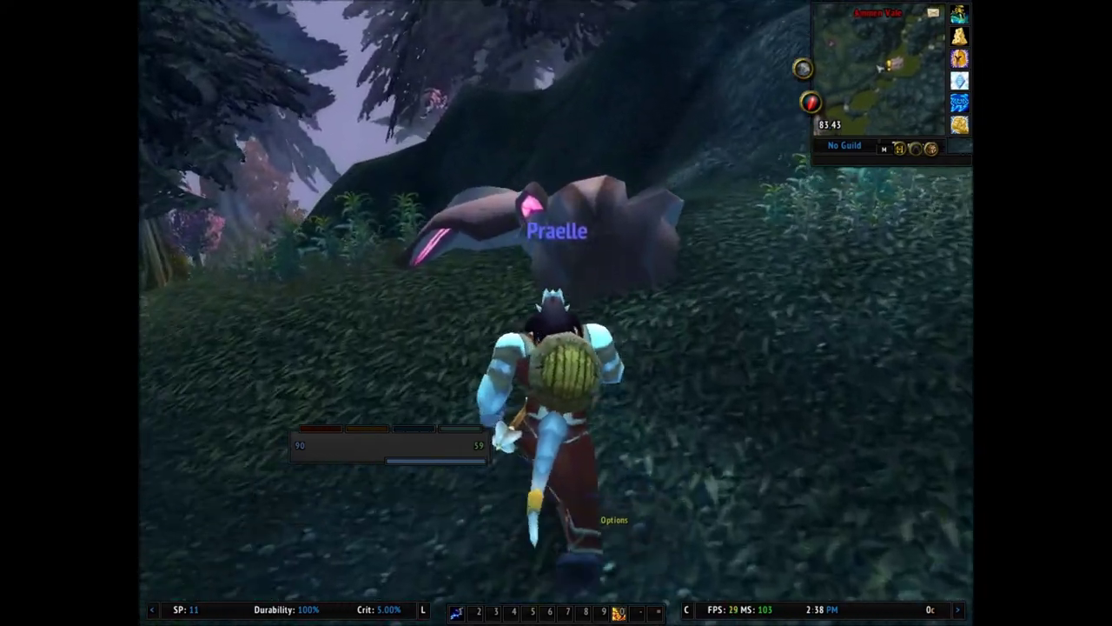
pyautogui.press('w')
pyautogui.press('space')
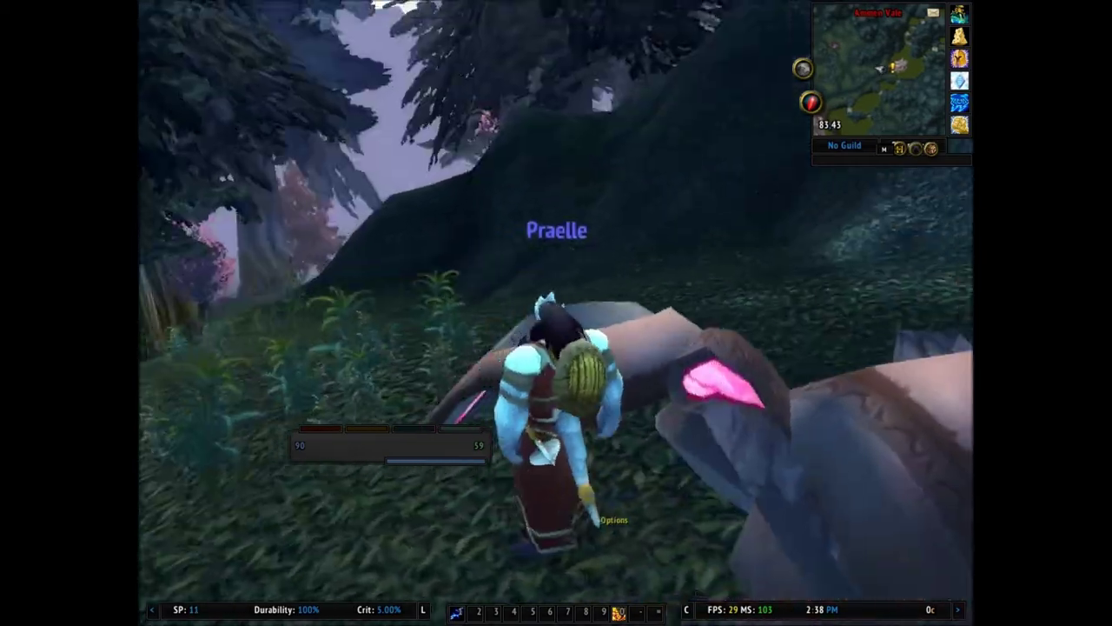
pyautogui.press('space')
pyautogui.press('d')
pyautogui.press('space')
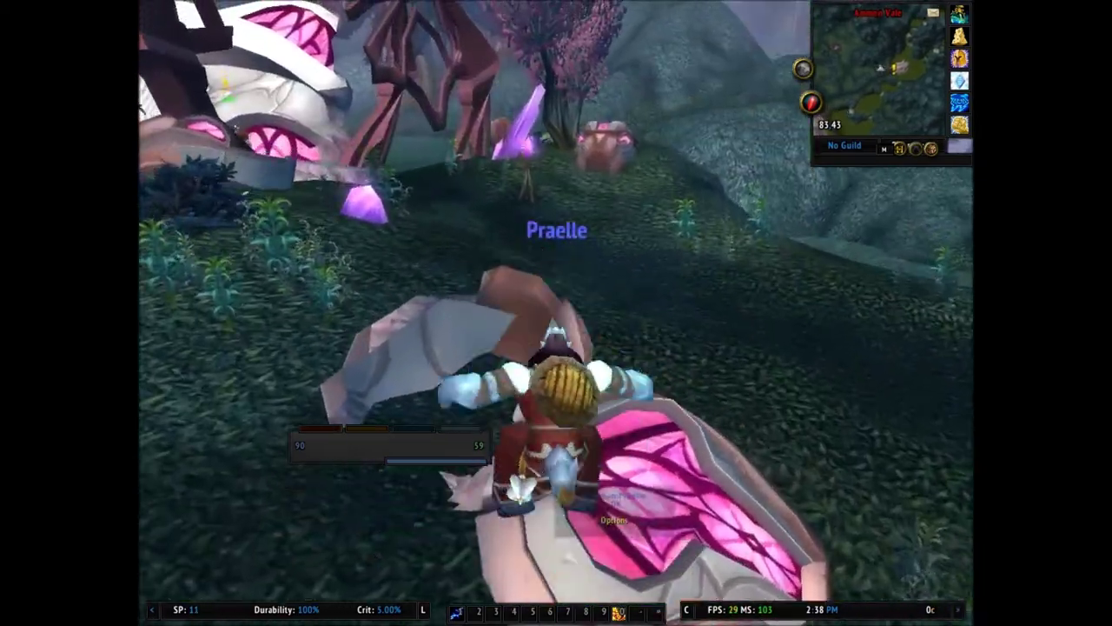
pyautogui.press('a')
pyautogui.press('space')
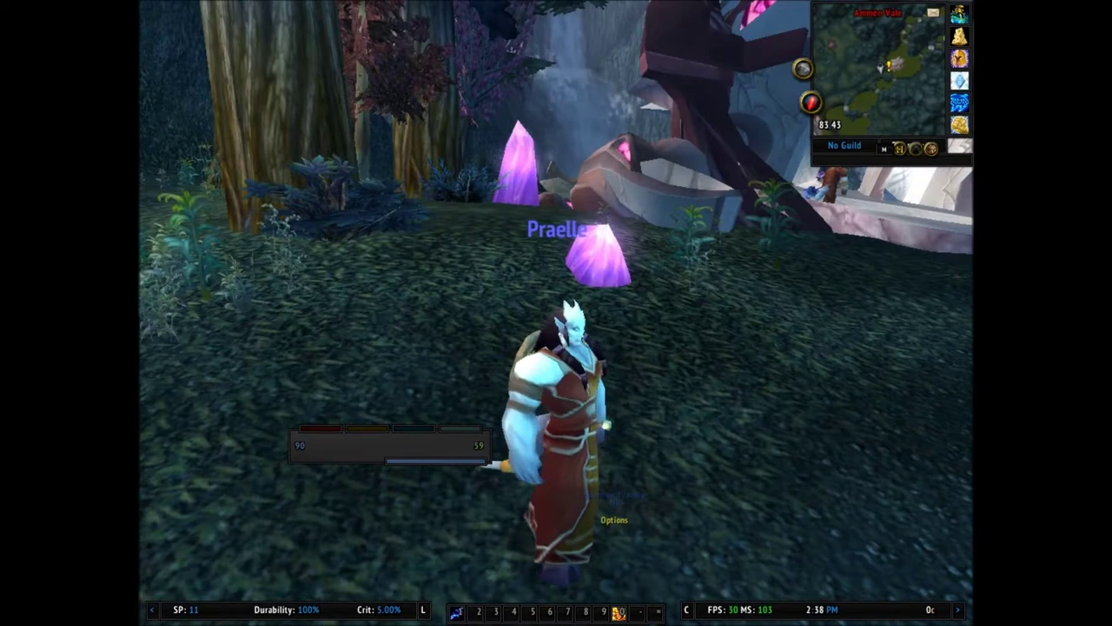
pyautogui.moveTo(608, 196); pyautogui.dragTo(476, 195)
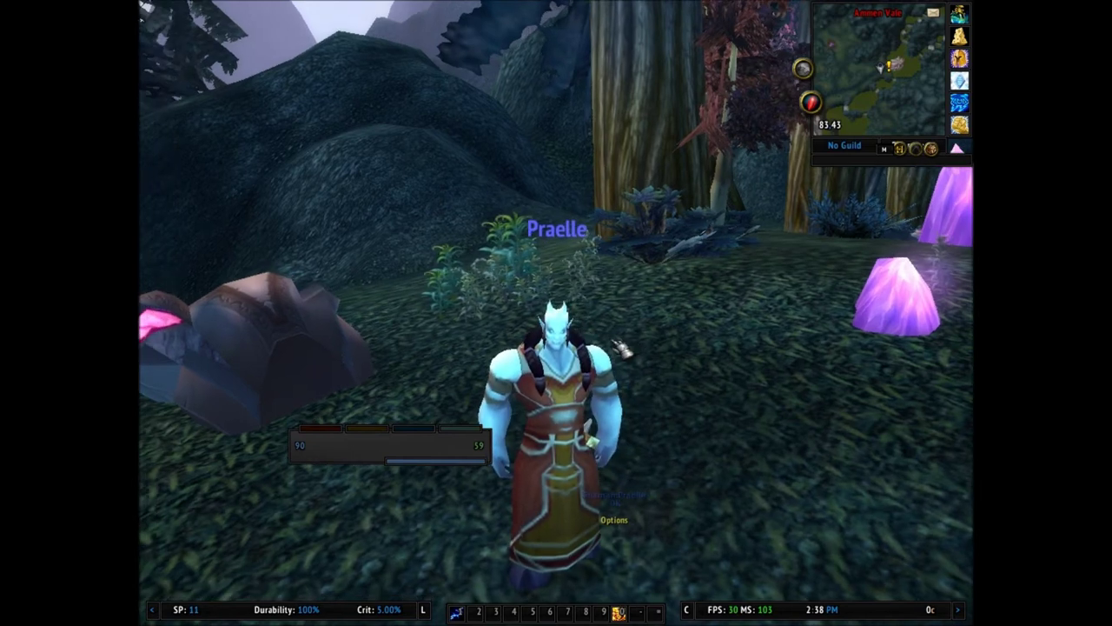
# Open the ElvUI configuration with the /ec command.
pyautogui.press('Escape')
pyautogui.press('Escape')
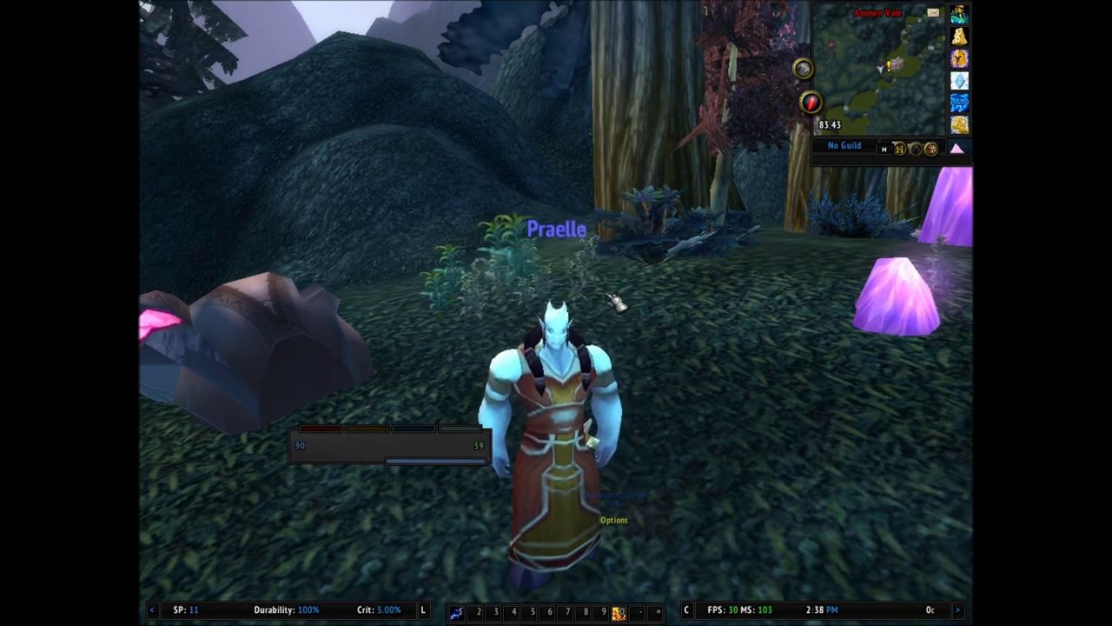
pyautogui.write('/ec')
pyautogui.press('Return')
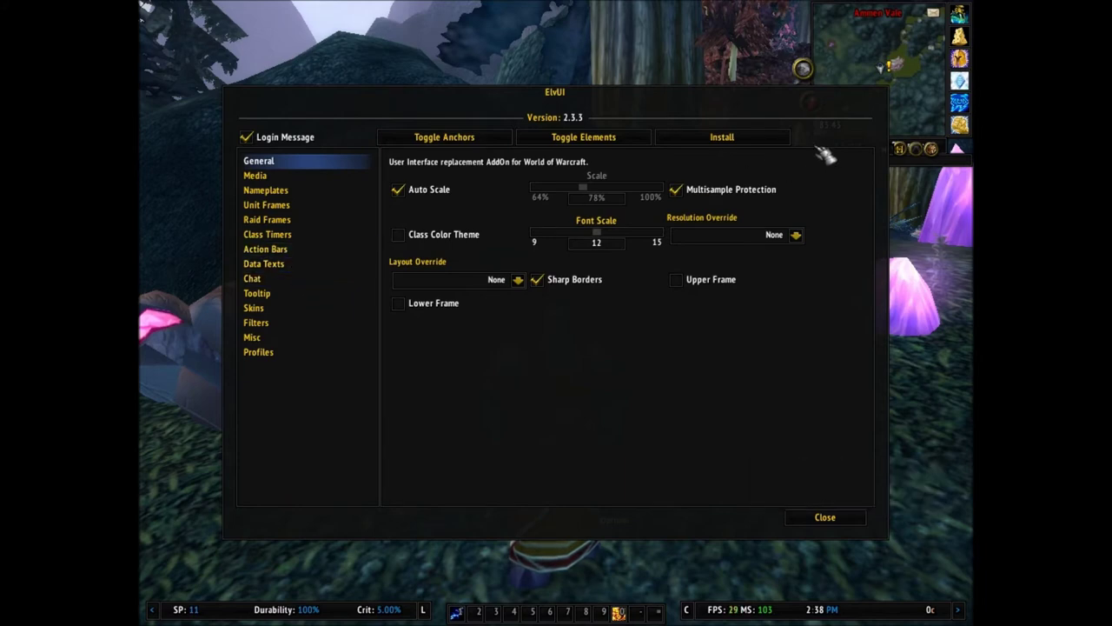
# Look through the Filters, Misc and Profiles settings, including the list of existing profiles, and close the configuration.
pyautogui.click(306, 329)
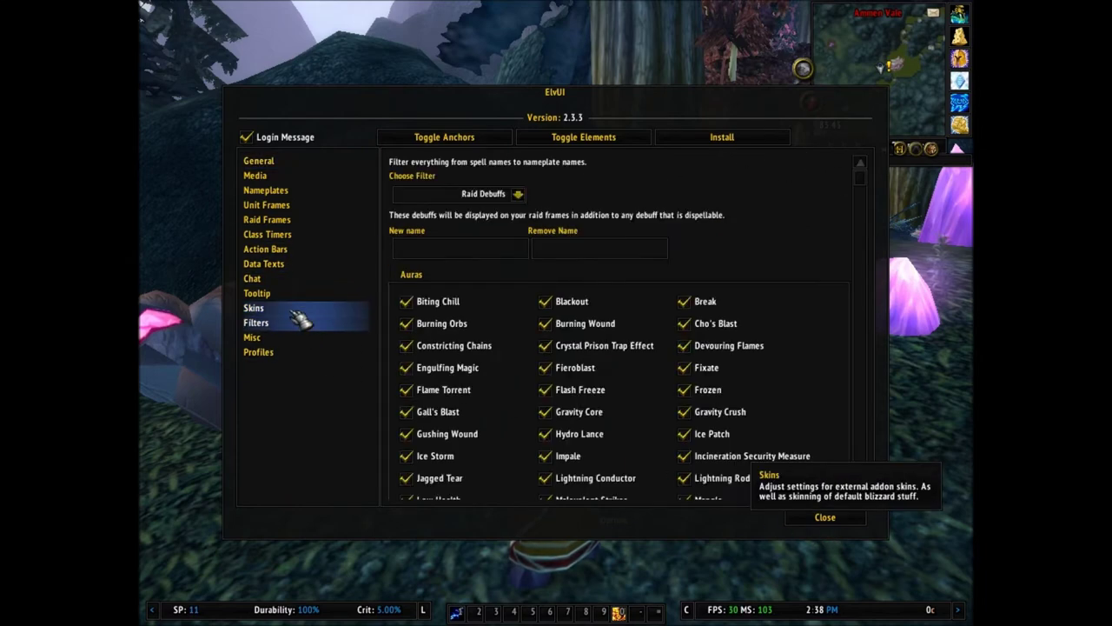
pyautogui.click(278, 340)
pyautogui.click(261, 352)
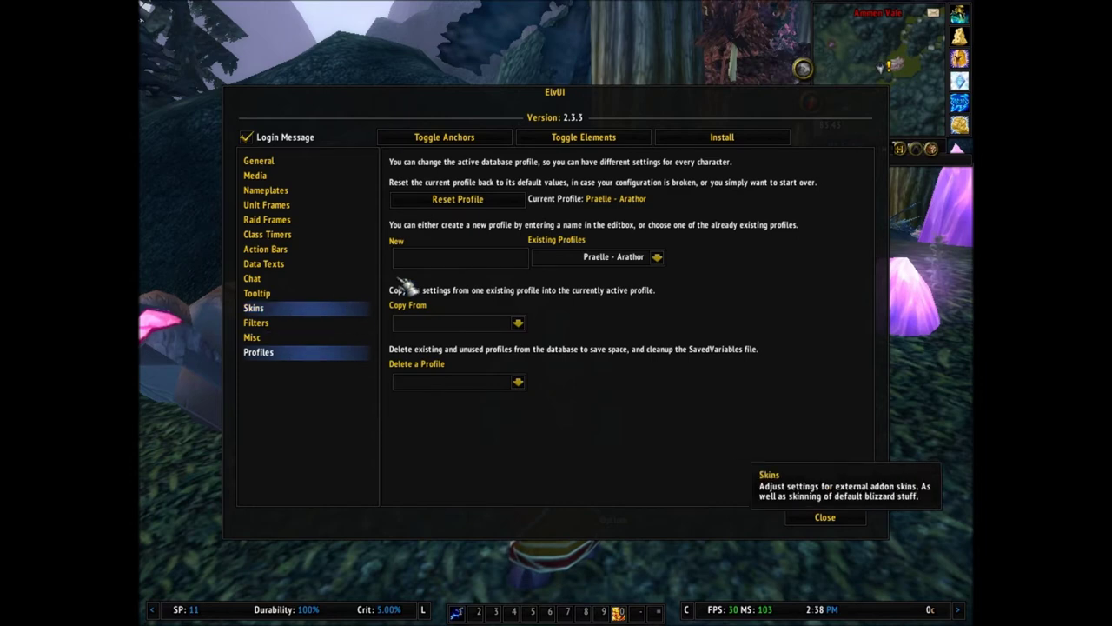
pyautogui.click(657, 257)
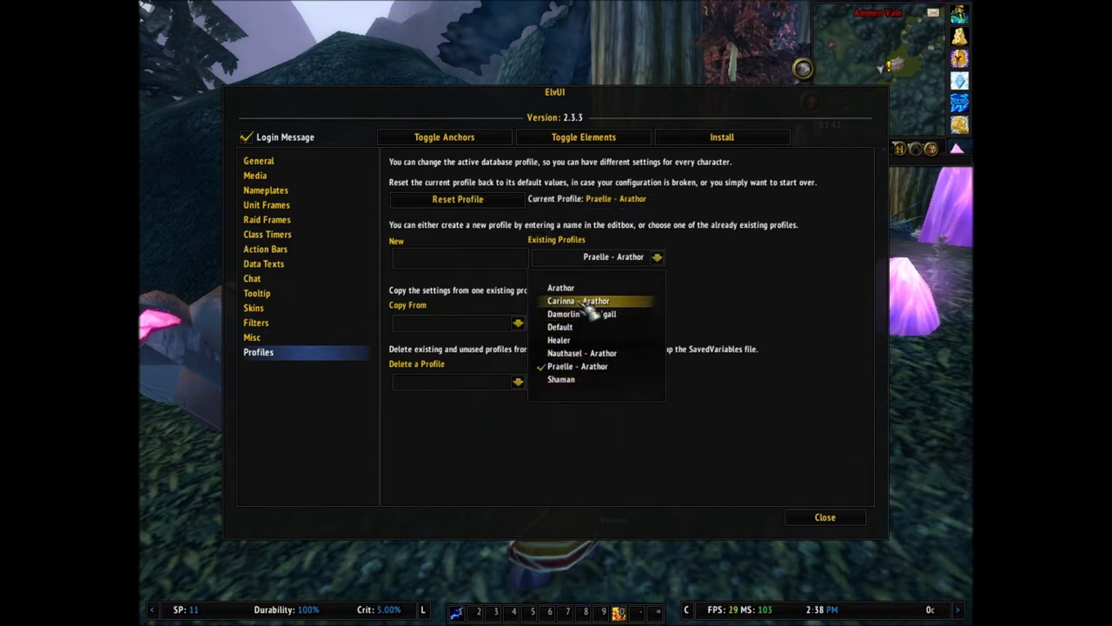
pyautogui.click(824, 517)
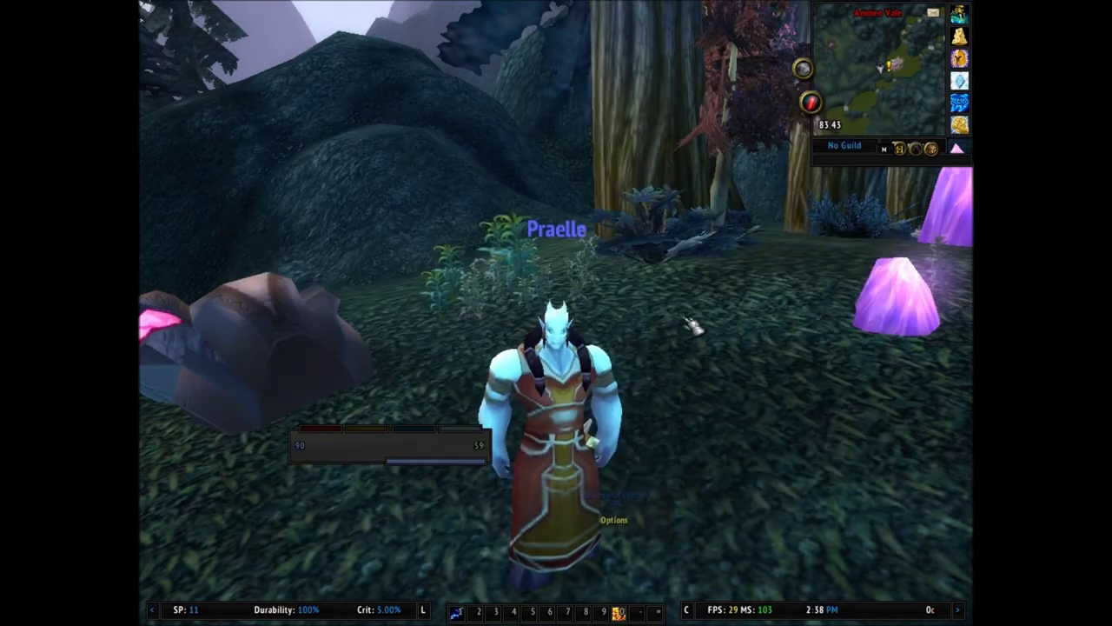
# Switch the interface to the healing layout with the /heal command.
pyautogui.moveTo(634, 304); pyautogui.dragTo(633, 304)
pyautogui.press('Return')
pyautogui.write('/reload')
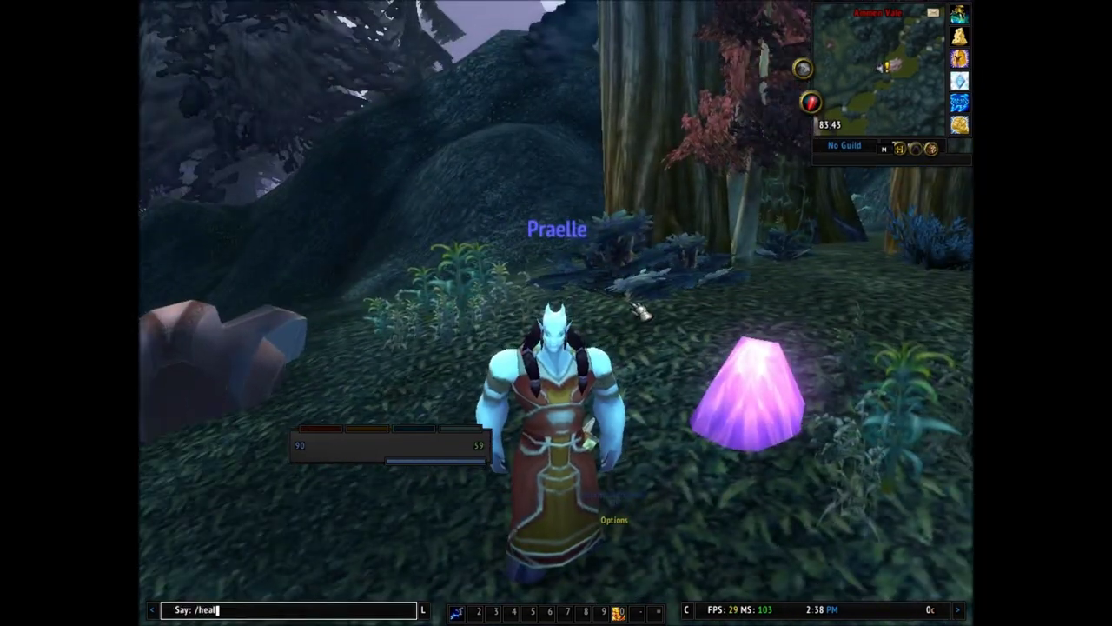
pyautogui.press('Return')
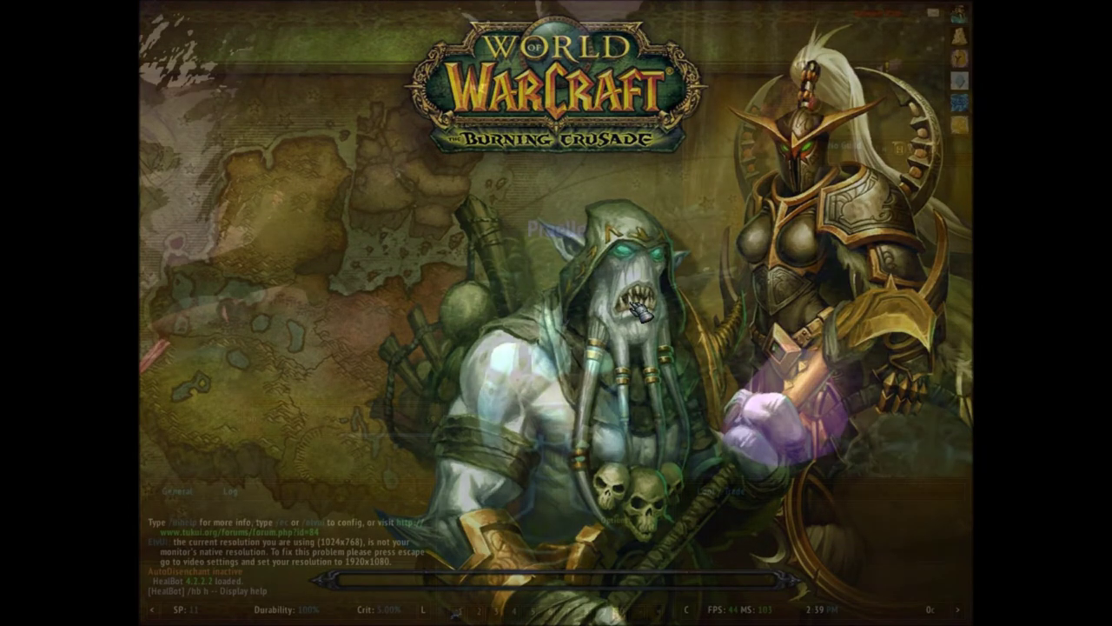
pyautogui.press('a')
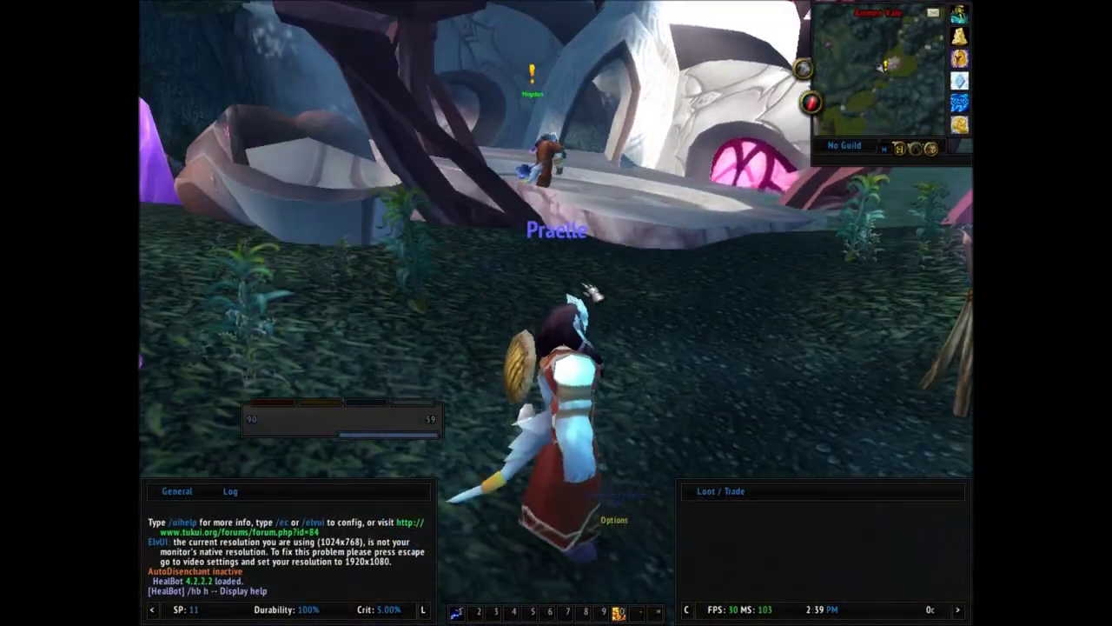
# Open the in-game configuration, review the Chat, Tooltip, Filters, Skins and Misc settings, and close it.
pyautogui.click(688, 610)
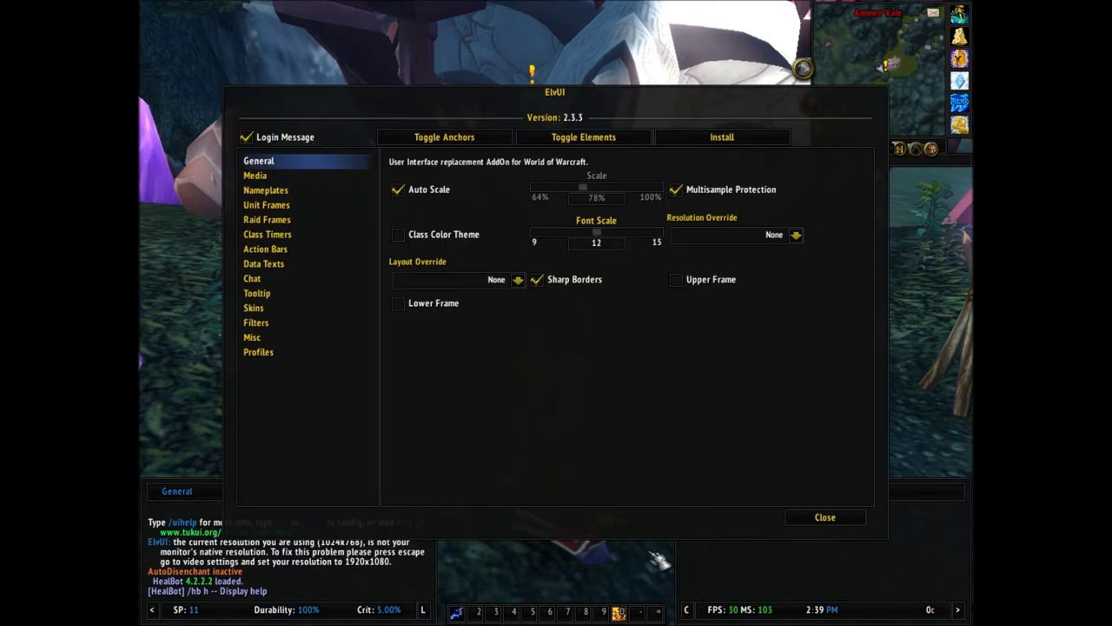
pyautogui.click(276, 279)
pyautogui.click(276, 294)
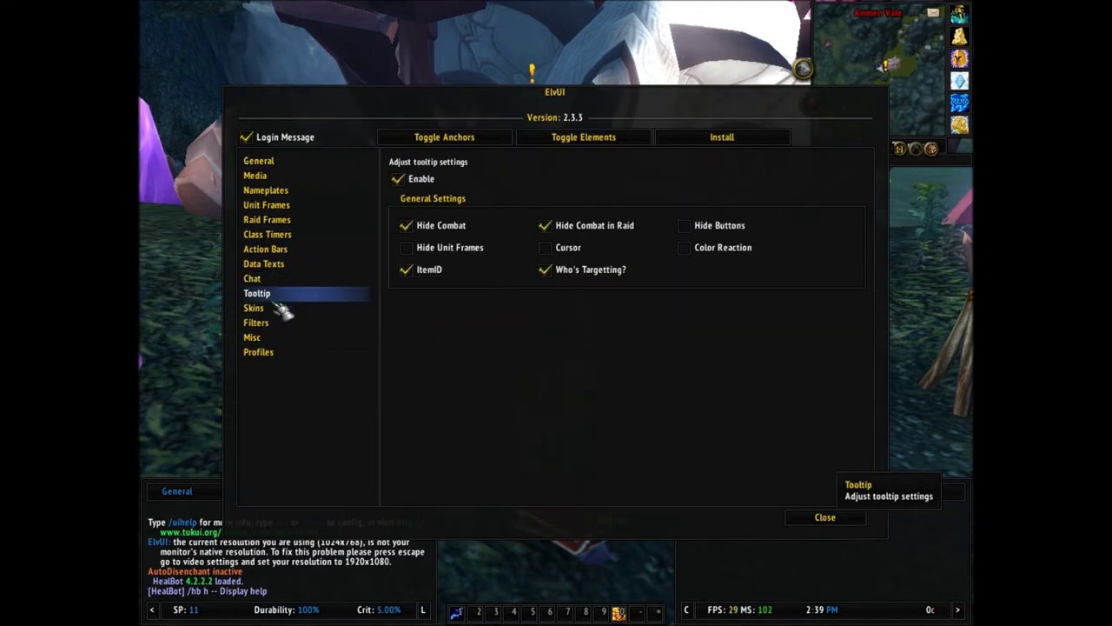
pyautogui.click(274, 328)
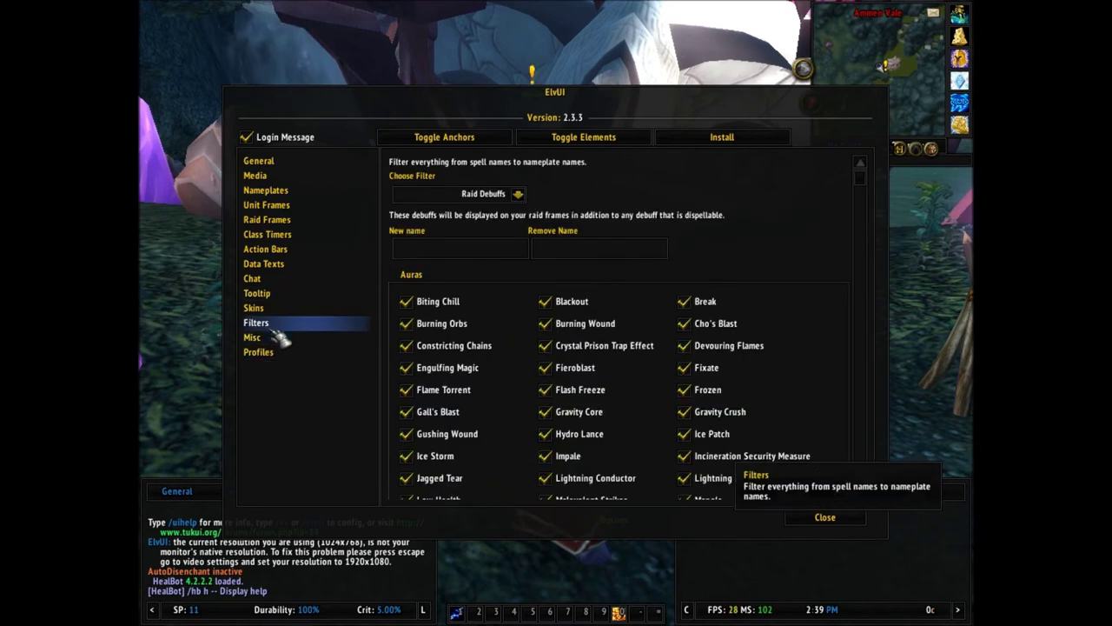
pyautogui.click(274, 313)
pyautogui.click(270, 339)
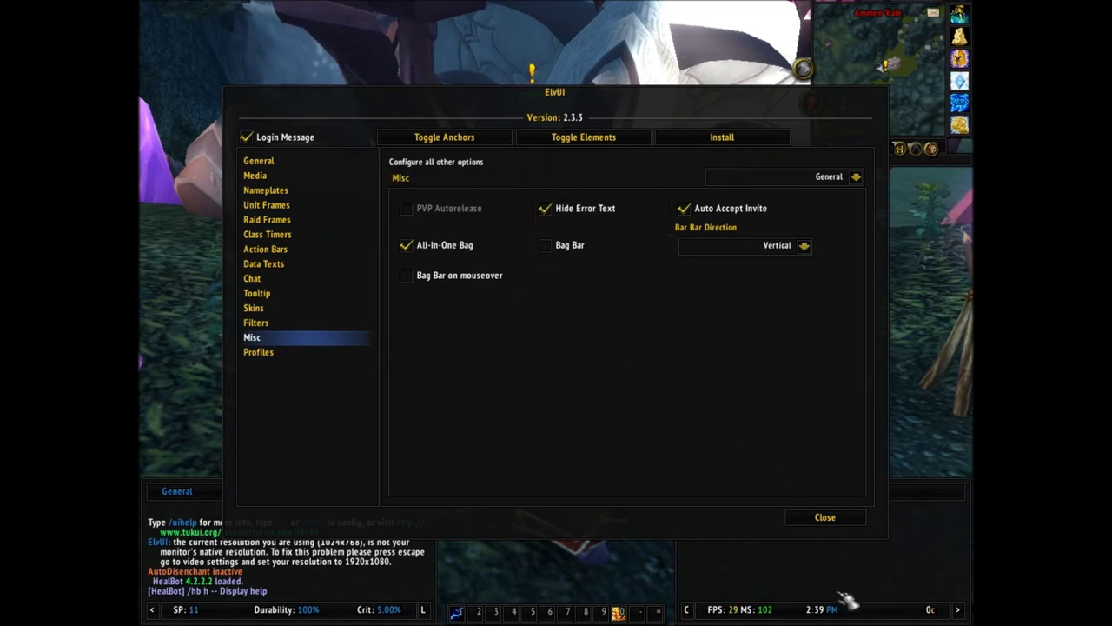
pyautogui.click(838, 521)
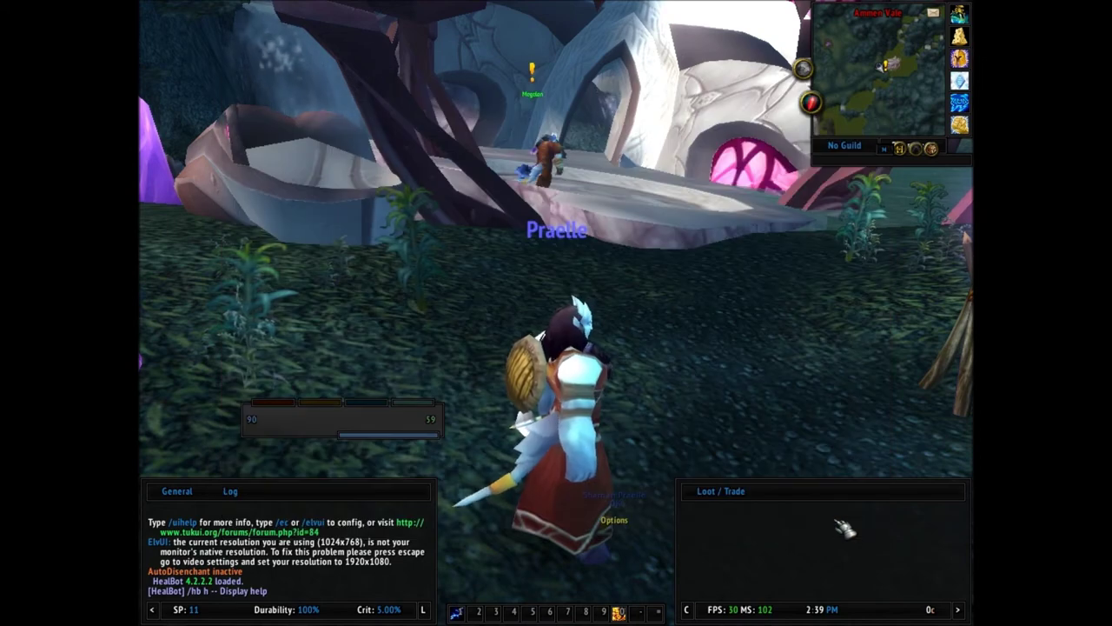
# View the all-in-one bag and close it, and show the healing layout's movable frames briefly before locking them.
pyautogui.press('b')
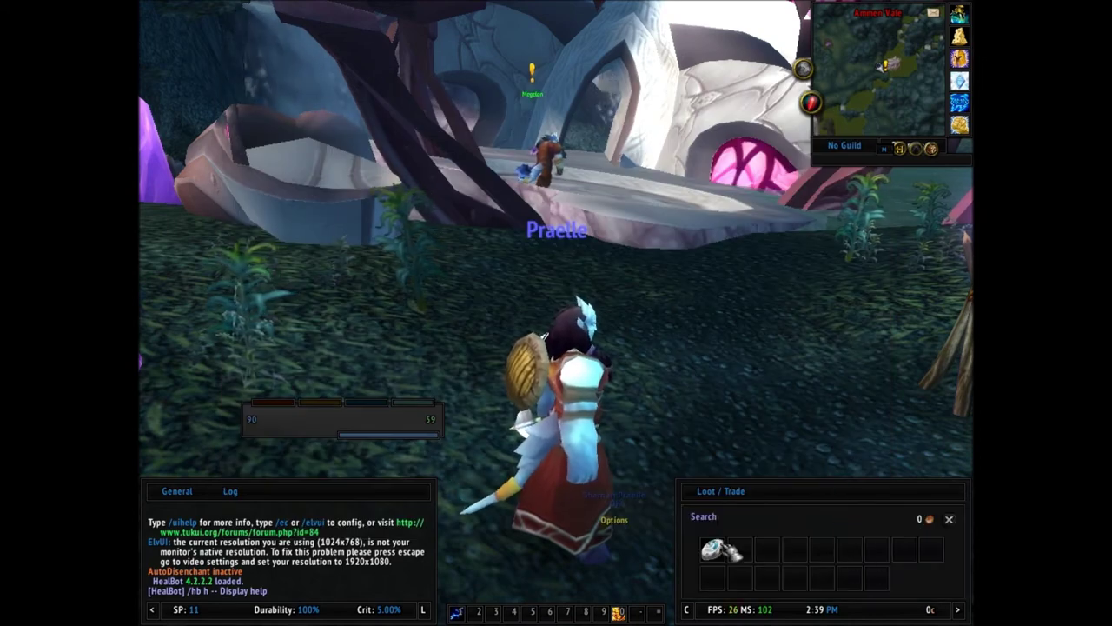
pyautogui.press('b')
pyautogui.click(424, 610)
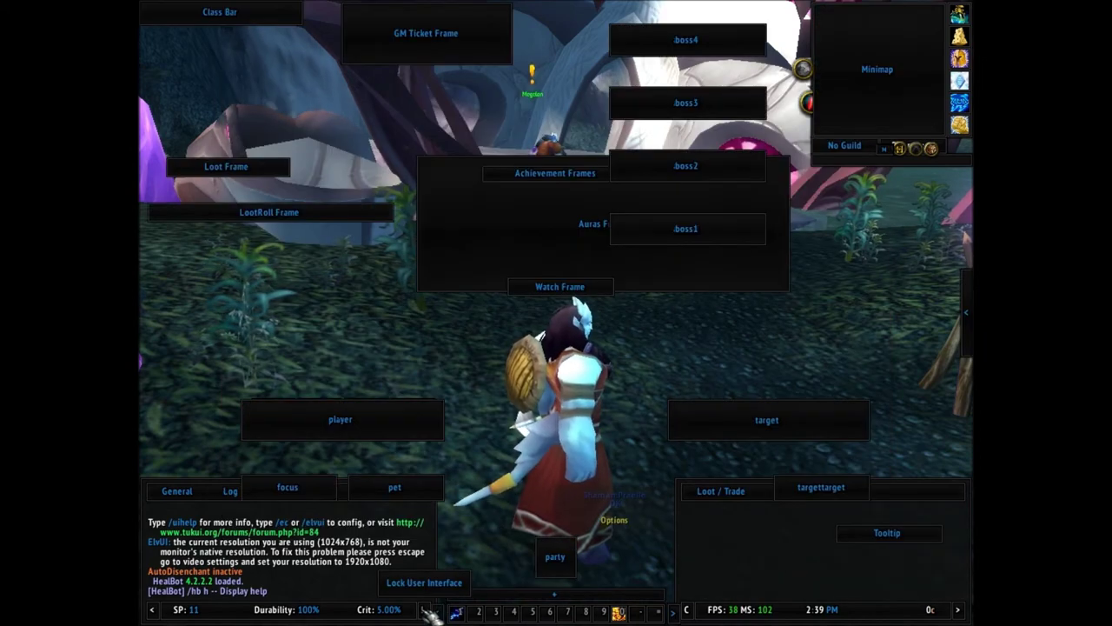
pyautogui.click(426, 611)
# Enable Bag Bar in the Misc settings, try the Horizontal bag bar direction and set it back to Vertical.
pyautogui.click(687, 609)
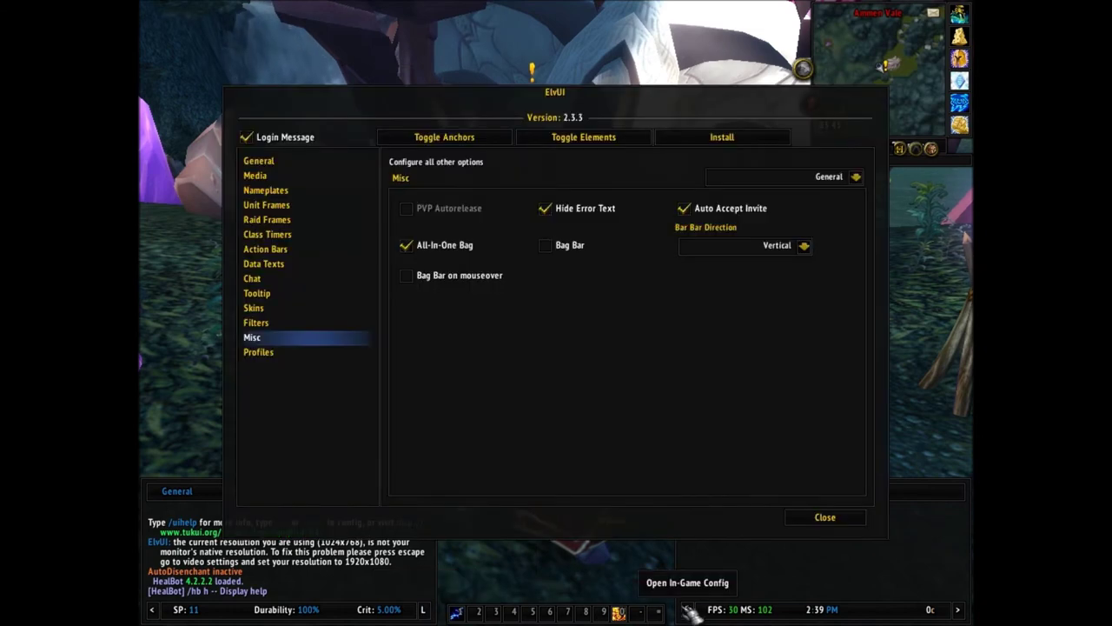
pyautogui.click(549, 249)
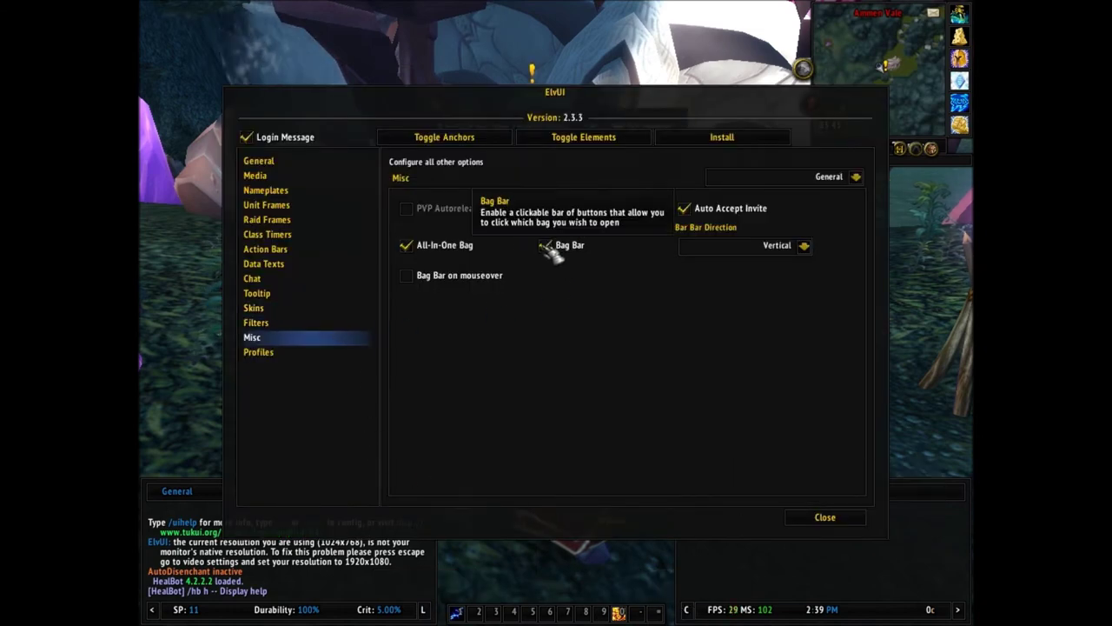
pyautogui.click(803, 245)
pyautogui.click(732, 278)
pyautogui.click(804, 246)
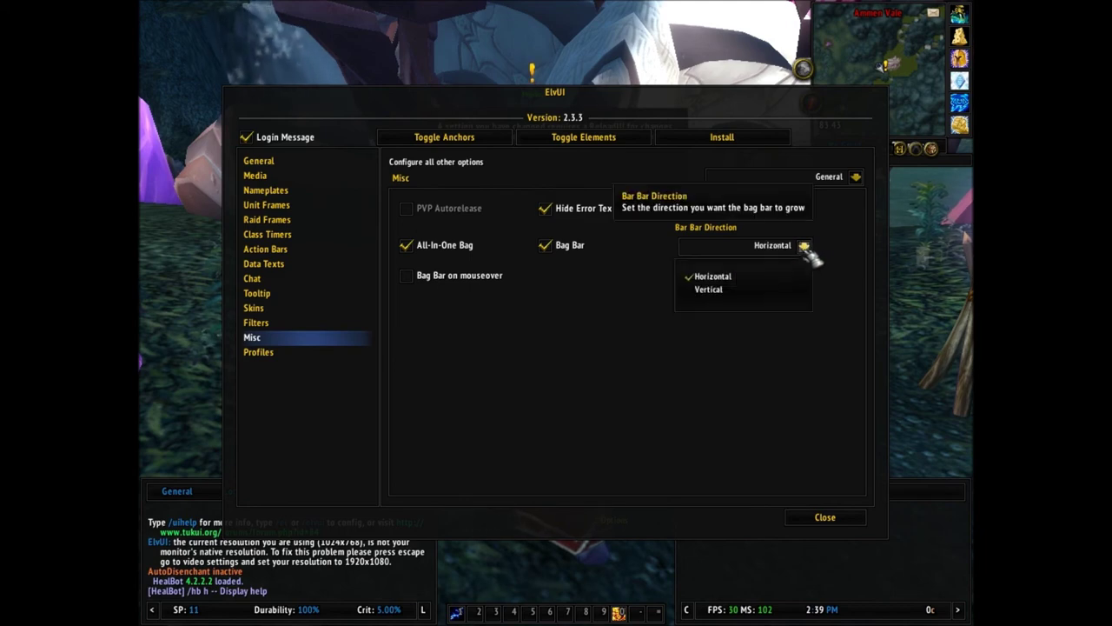
pyautogui.click(734, 290)
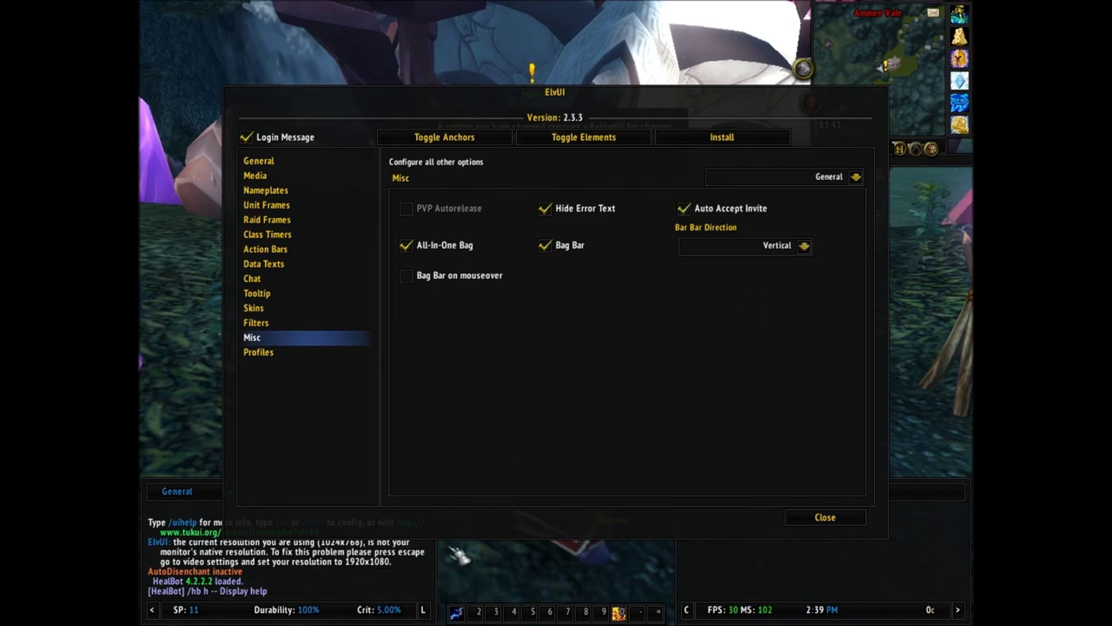
# Enable Bag Bar on mouseover, close the configuration and accept the interface reload.
pyautogui.click(421, 280)
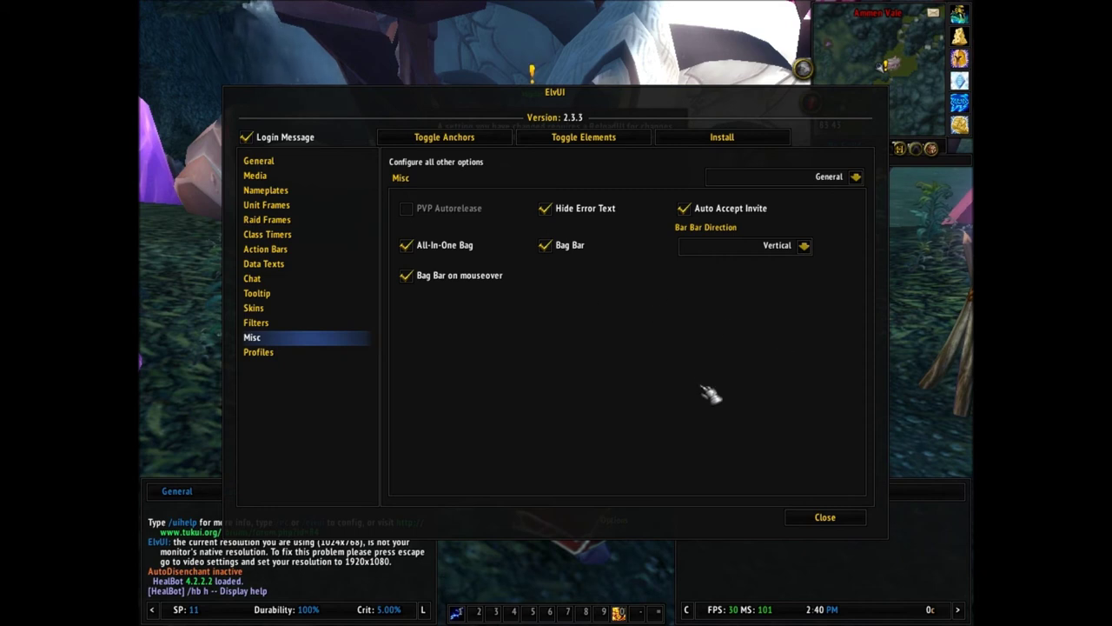
pyautogui.click(804, 517)
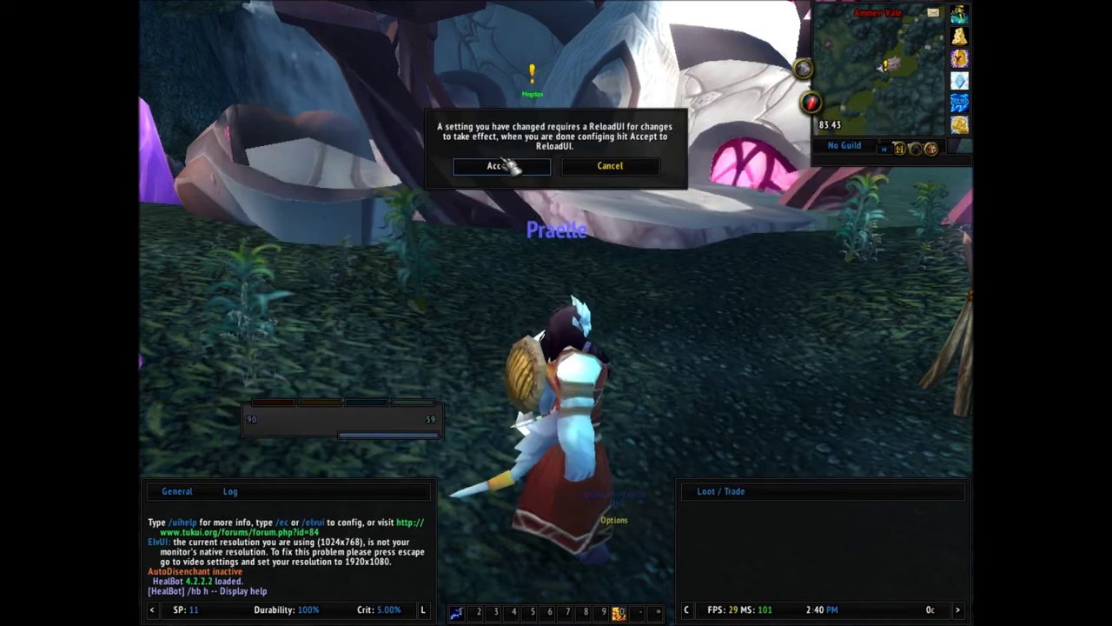
pyautogui.click(503, 166)
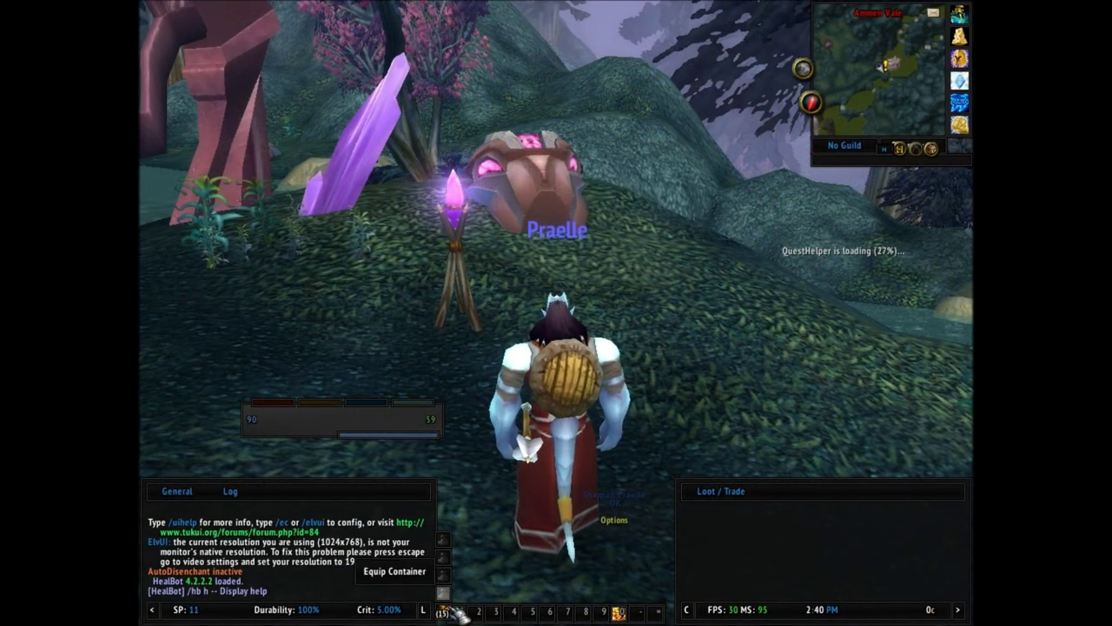
# Unlock the user interface to view the movable frames and lock it again.
pyautogui.moveTo(536, 455); pyautogui.dragTo(686, 333)
pyautogui.rightClick(549, 332)
pyautogui.moveTo(549, 333)
pyautogui.mouseDown()
pyautogui.moveTo(443, 333)
pyautogui.moveTo(695, 332)
pyautogui.moveTo(556, 332)
pyautogui.mouseUp()
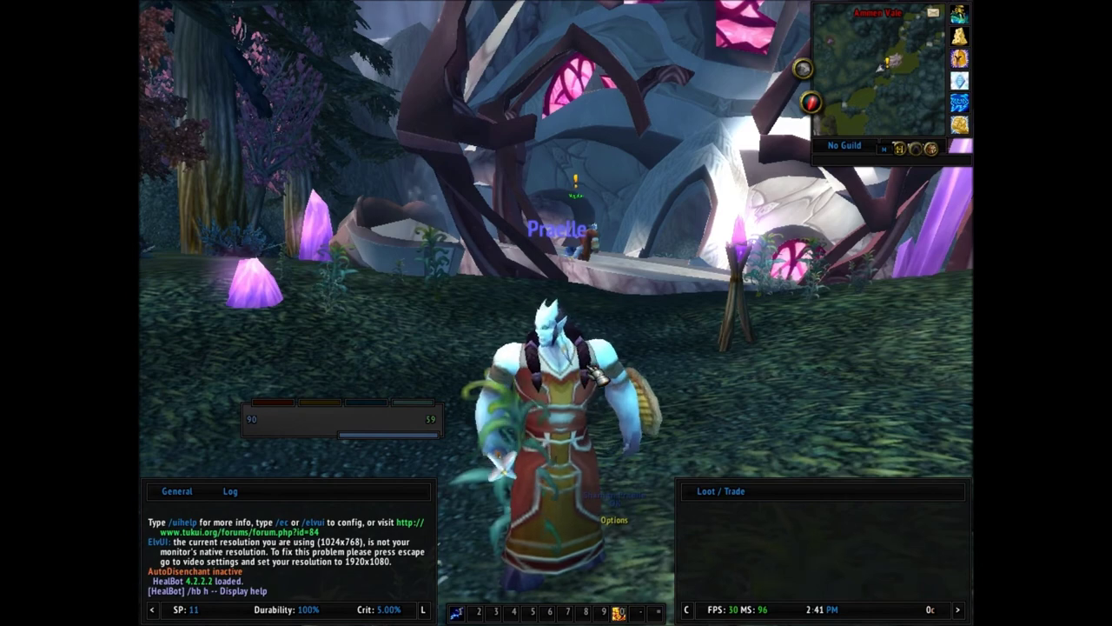
pyautogui.click(425, 610)
pyautogui.click(426, 610)
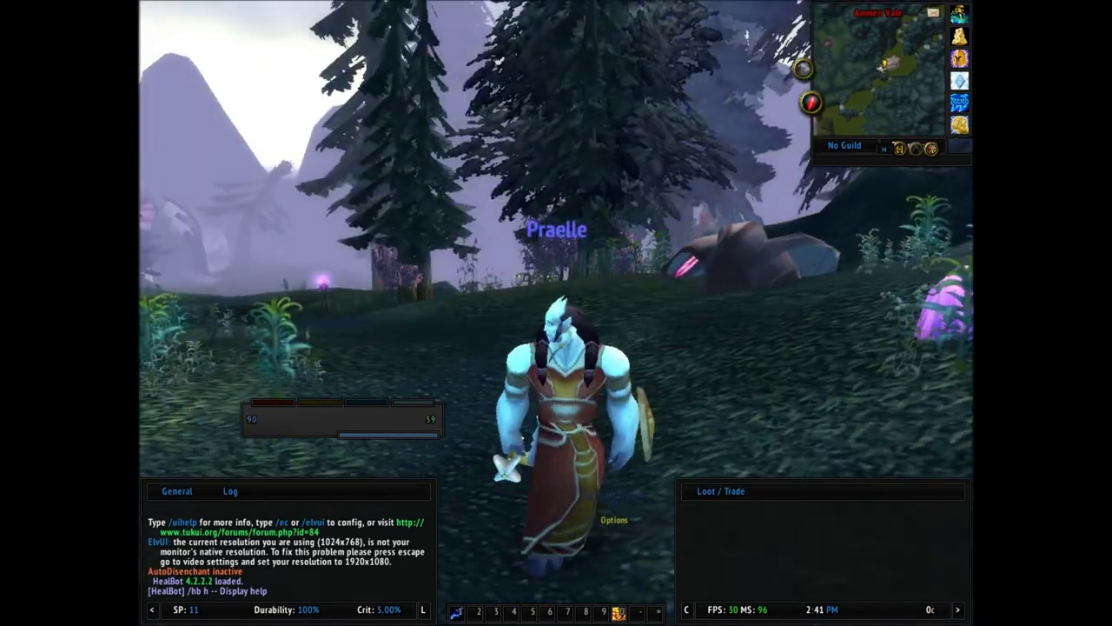
pyautogui.press('a')
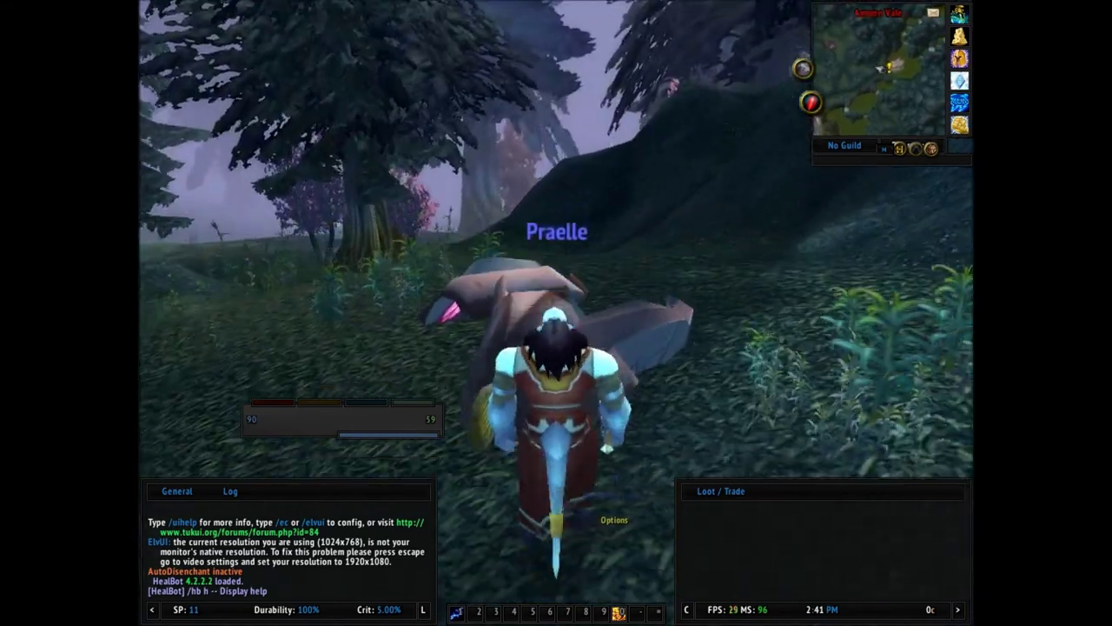
pyautogui.press('a')
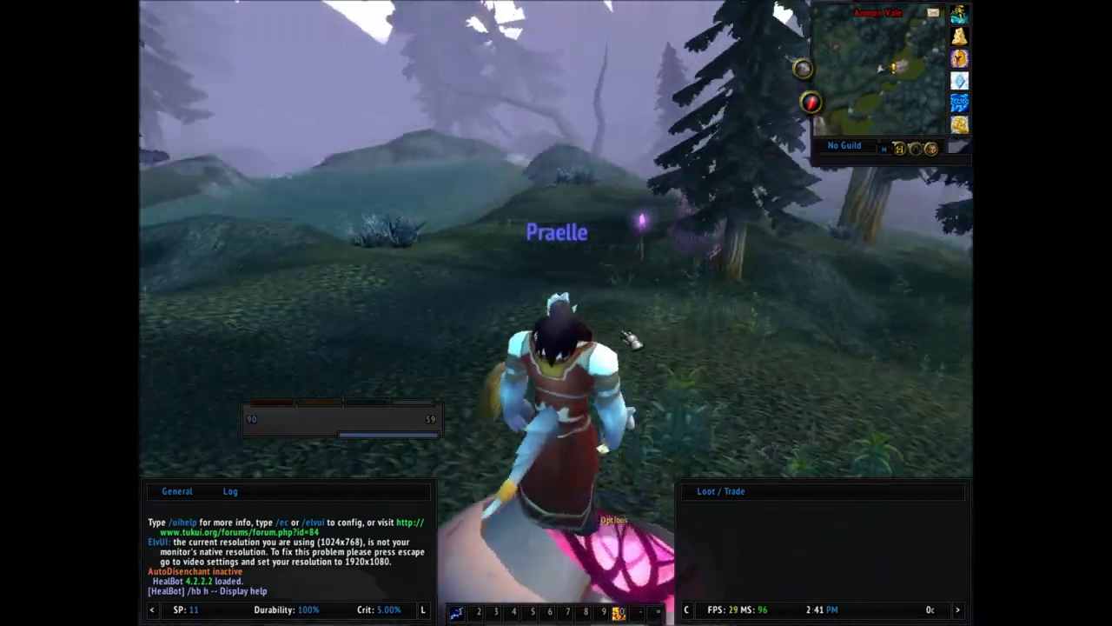
pyautogui.press('a')
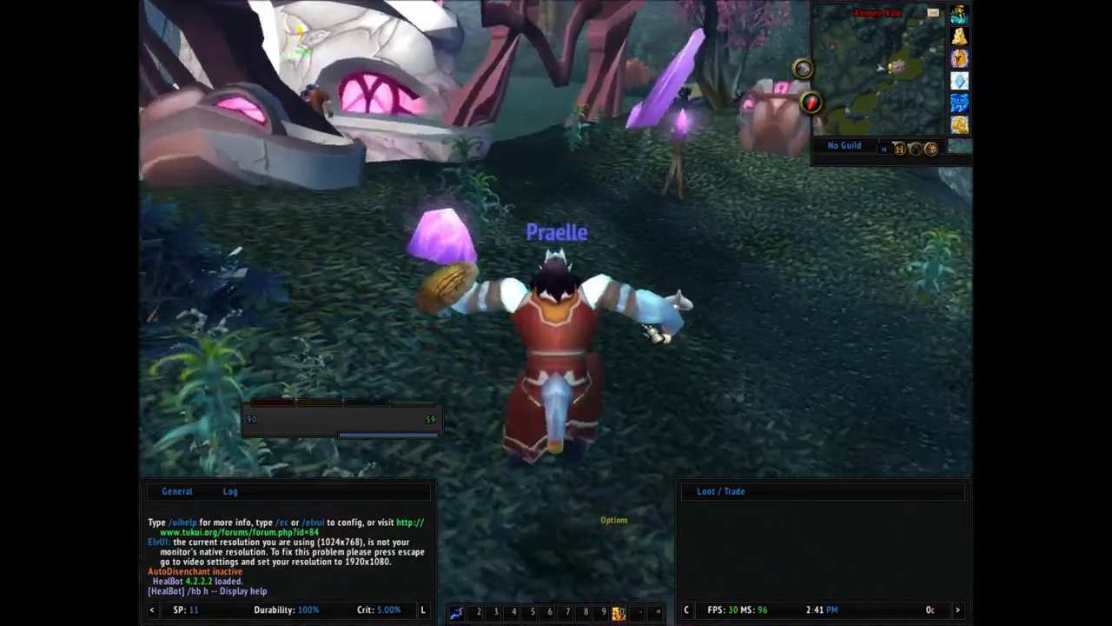
pyautogui.press('a')
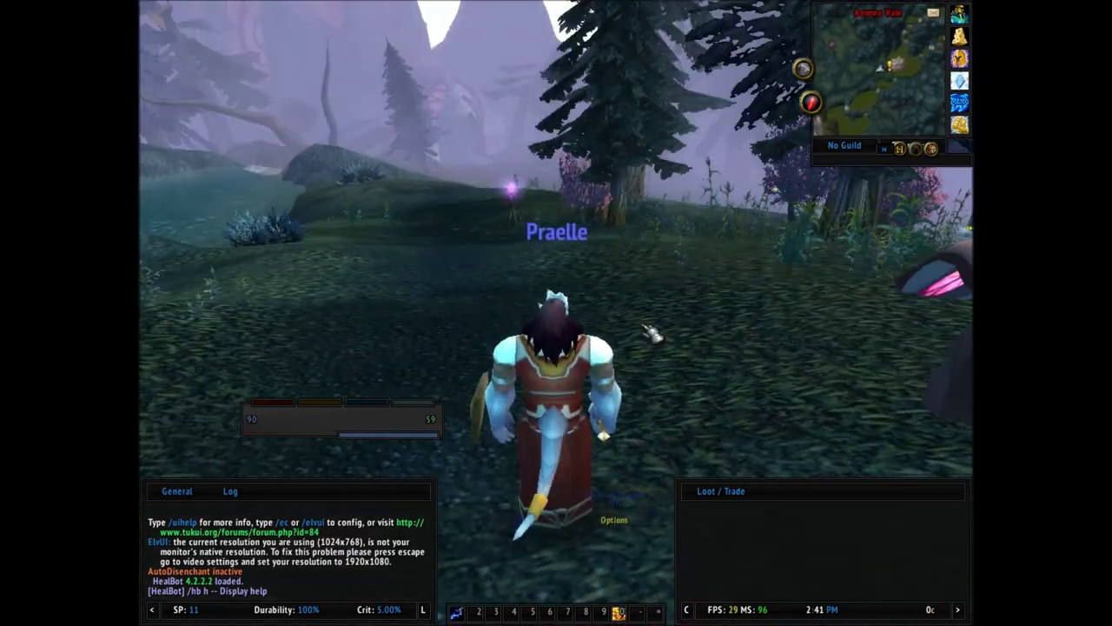
pyautogui.press('a')
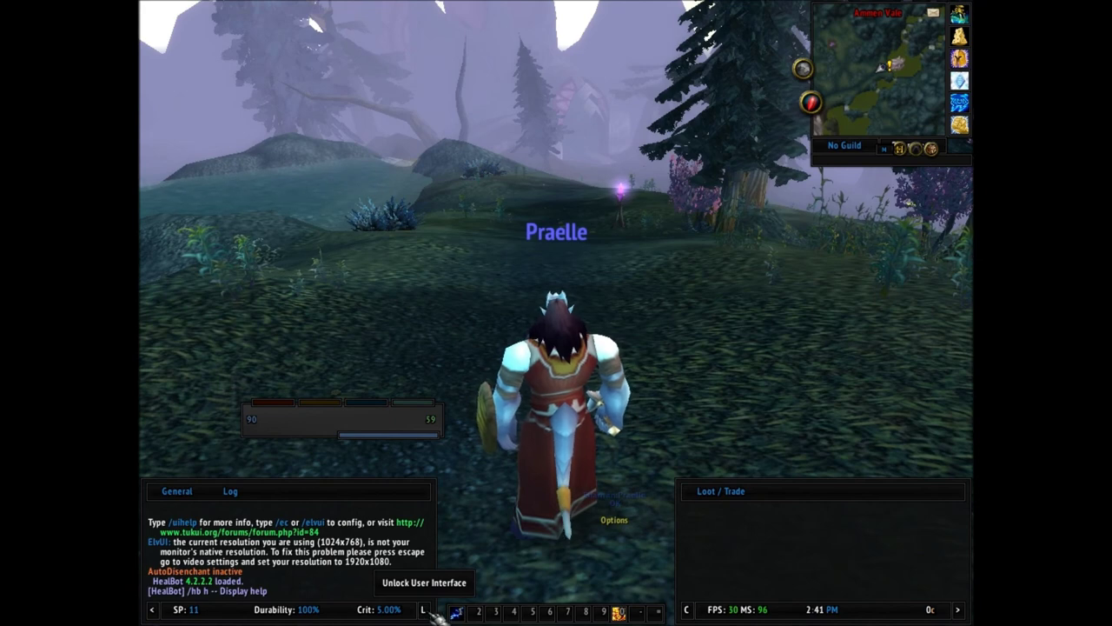
# Show the interface frame anchors and hide them again.
pyautogui.click(428, 608)
pyautogui.click(427, 608)
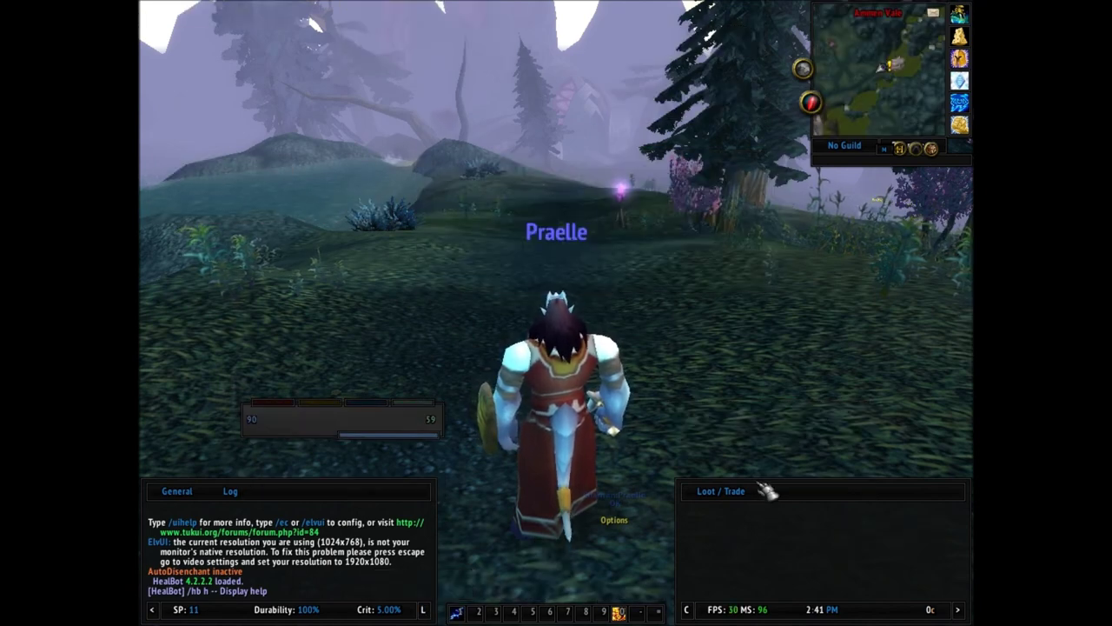